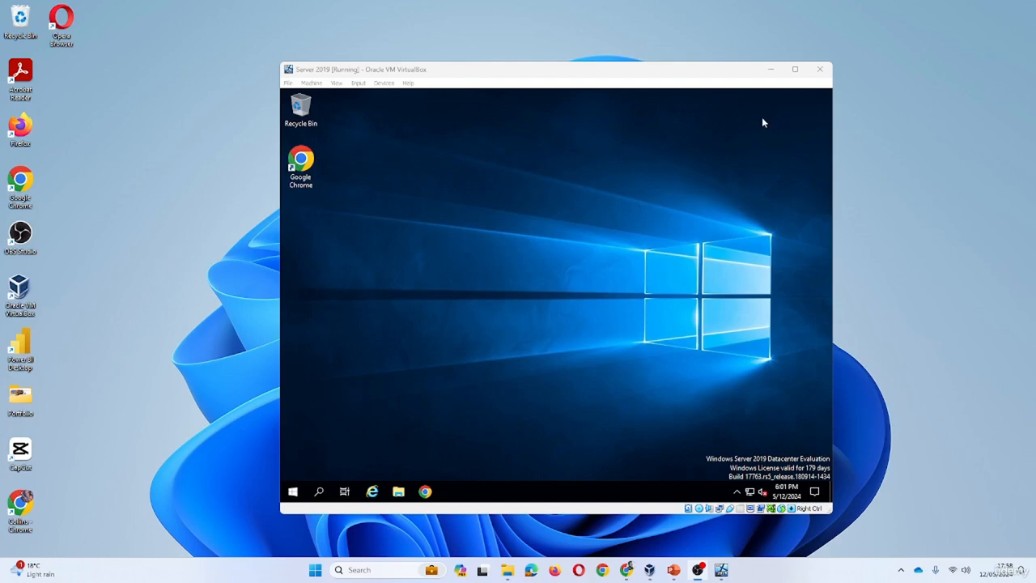
Launch Server Manager from the Start menu inside the Server 2019 VM
left_click(292, 491)
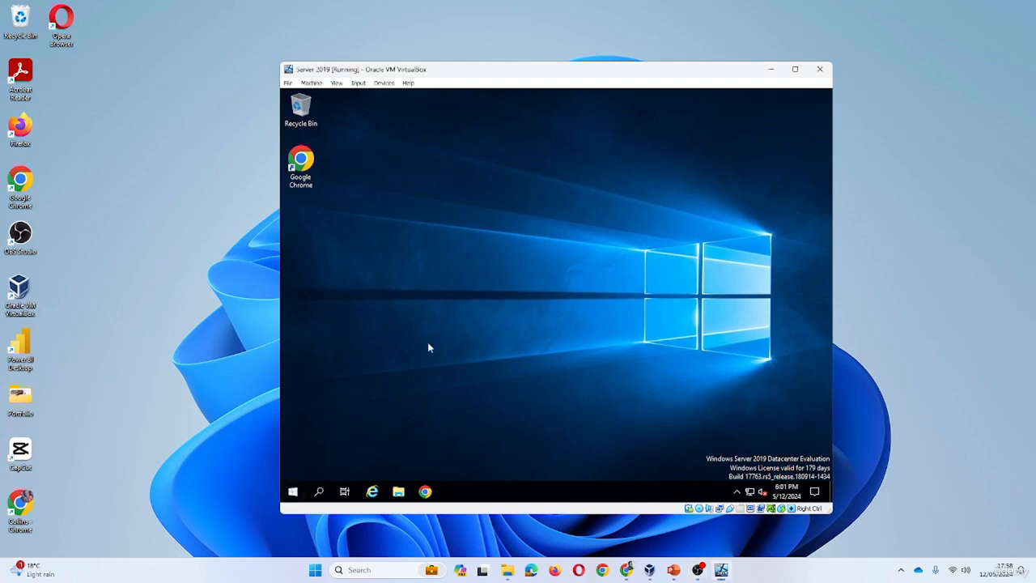
left_click(481, 190)
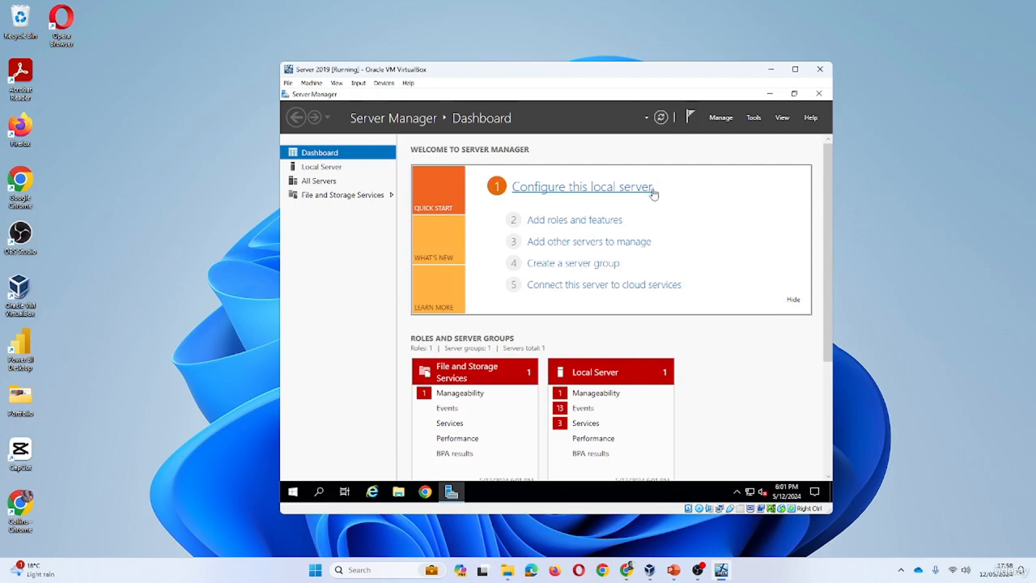
Give Ethernet IPv4 192.168.1.3/255.255.255.0, gateway 192.168.1.254, DNS 1.1.1.1 and 1.0.0.1
left_click(348, 170)
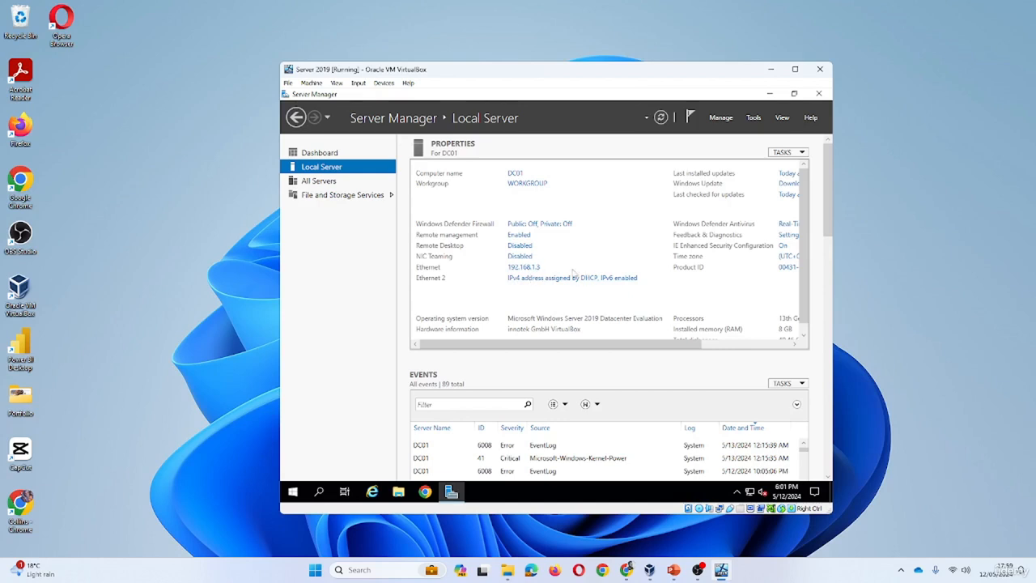
left_click(530, 268)
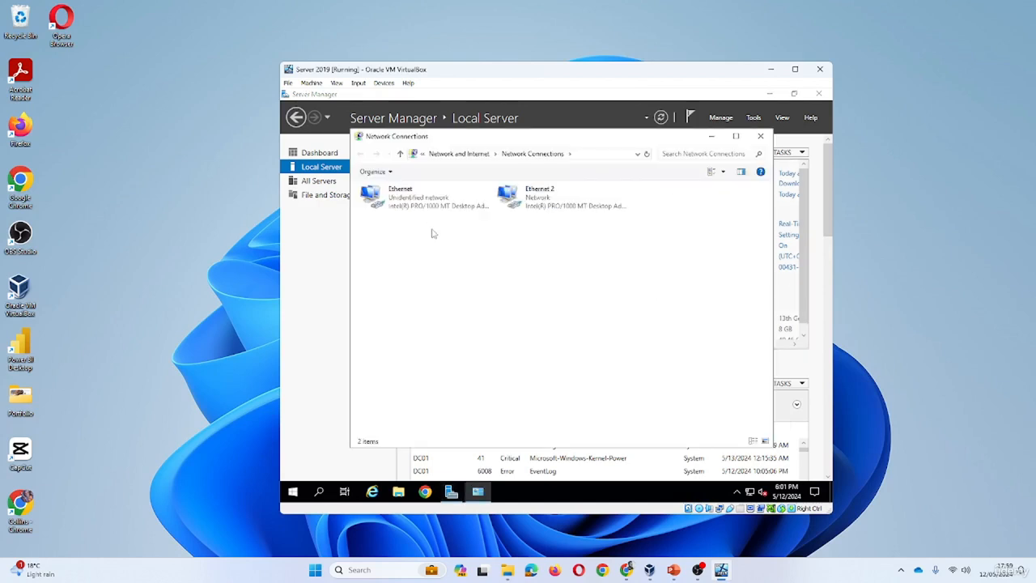
right_click(431, 206)
left_click(475, 306)
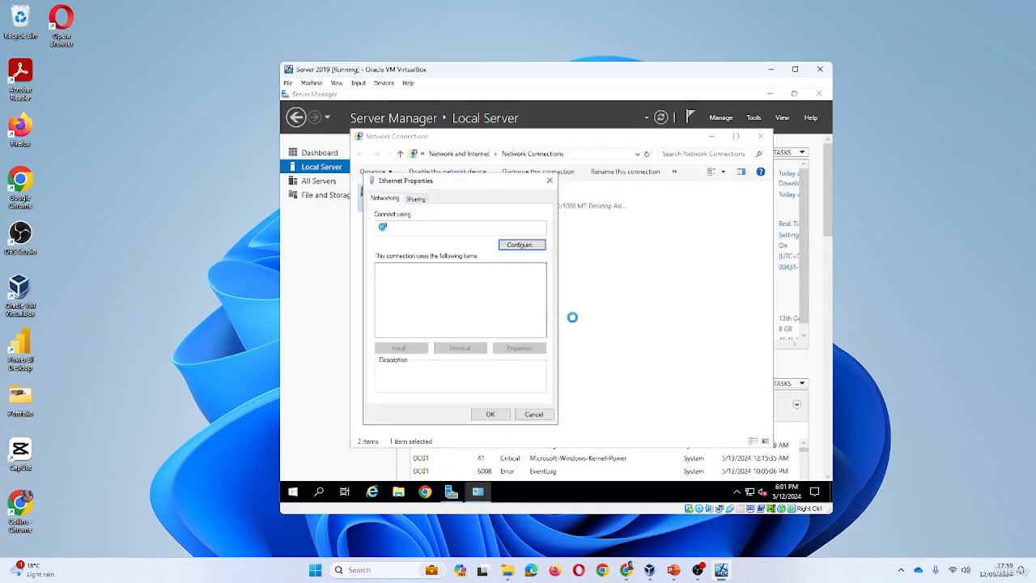
left_click(485, 296)
left_click(519, 347)
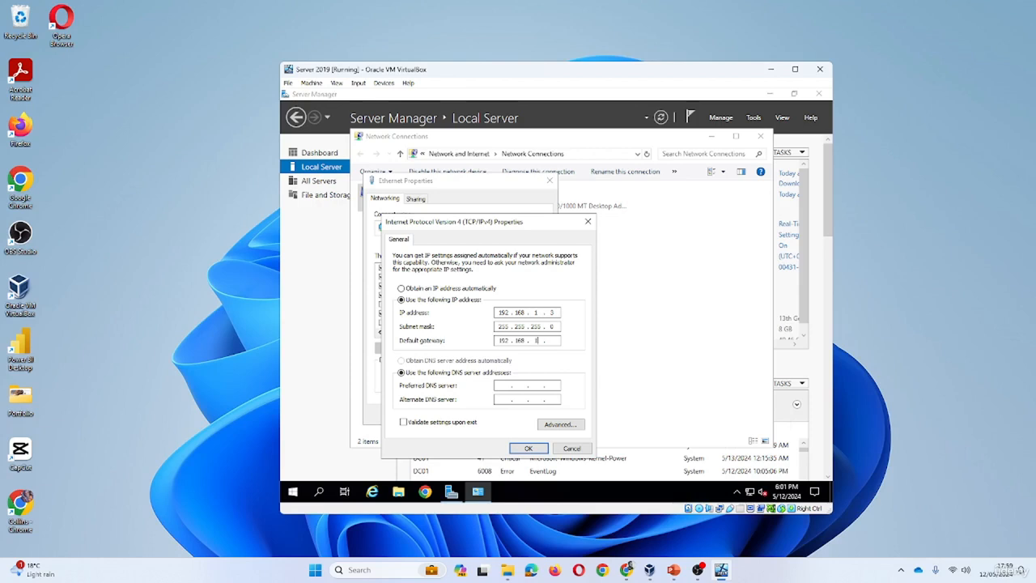
type(".")
type("1")
key("Tab")
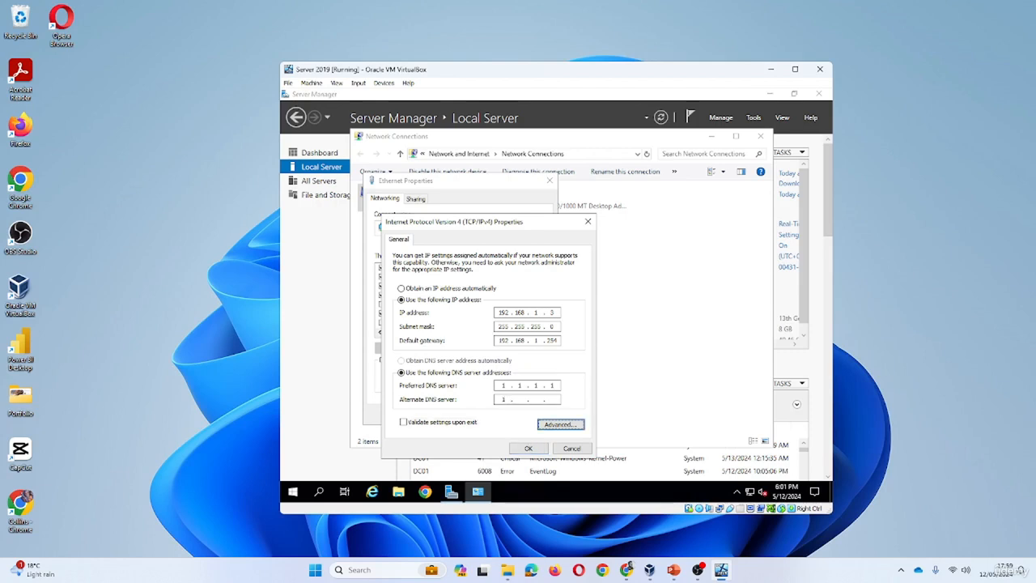
left_click(525, 400)
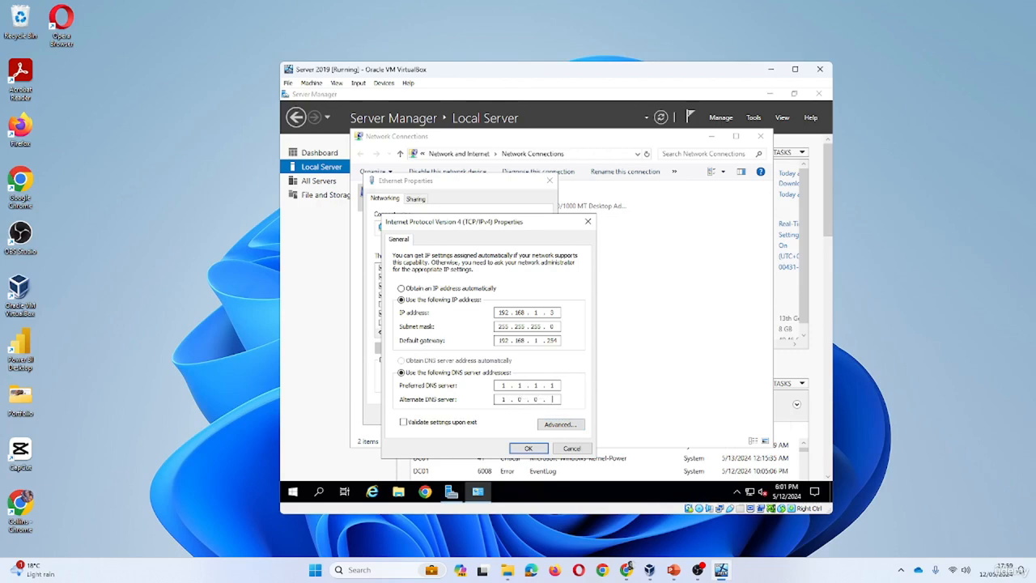
left_click(522, 449)
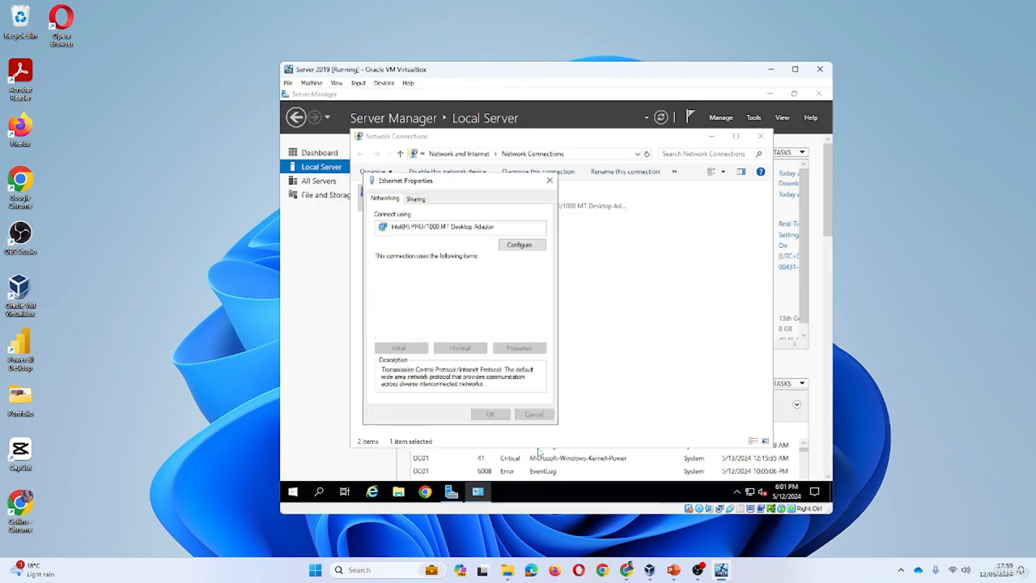
left_click(490, 414)
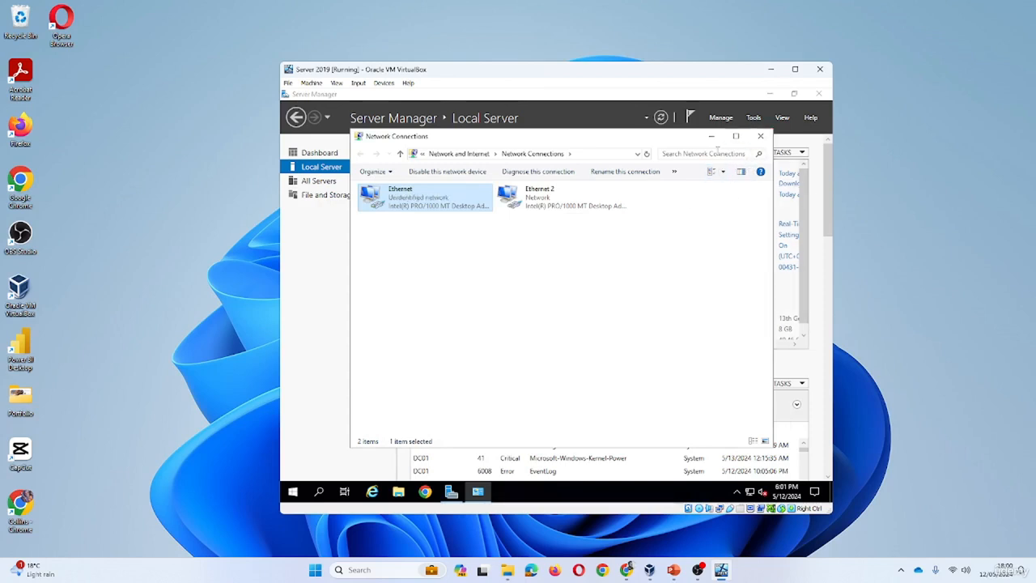
Close Network Connections, then open and dismiss the Tools menu to return to the Dashboard
left_click(760, 136)
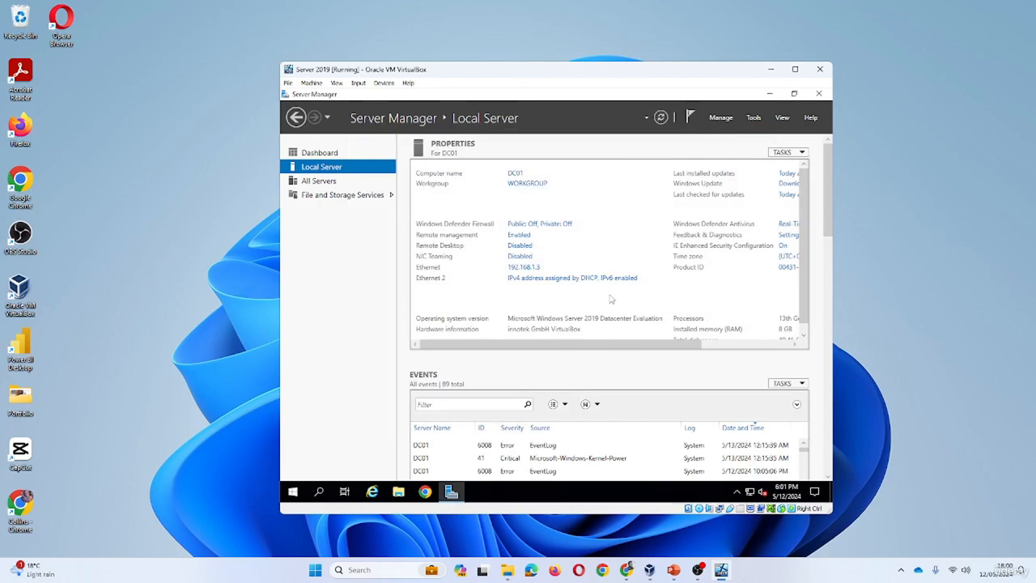
left_click(754, 121)
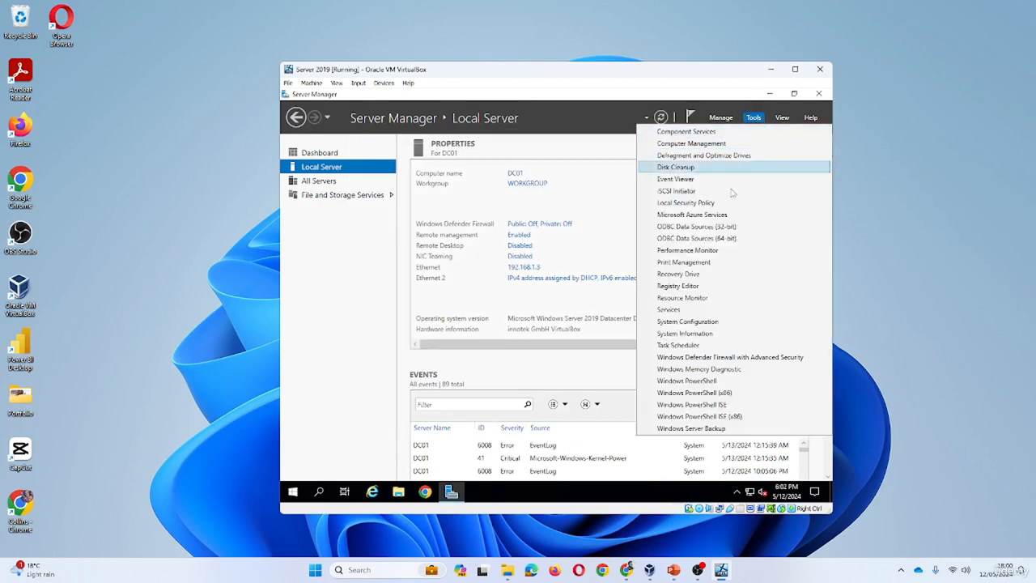
left_click(717, 121)
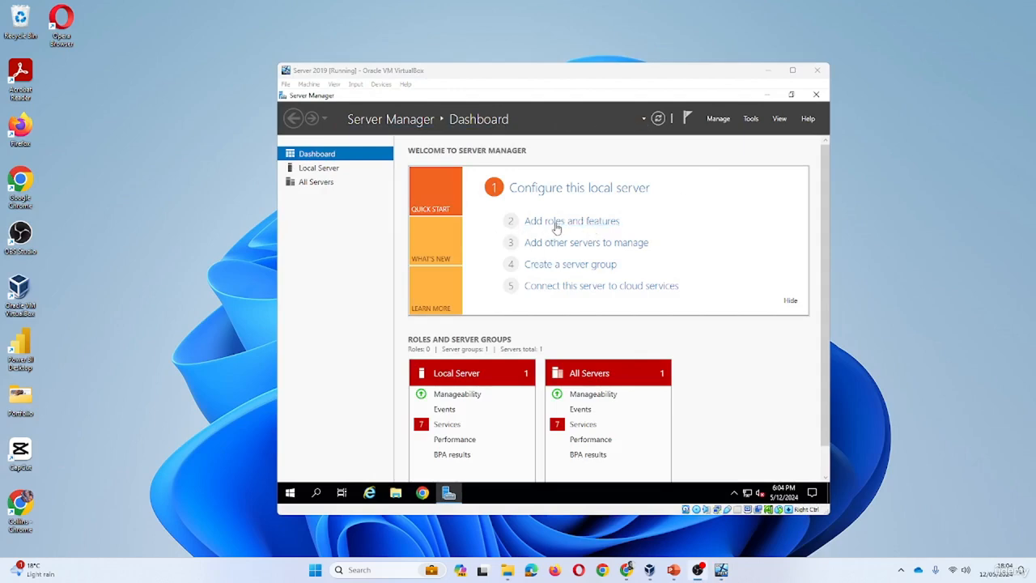
Start Add Roles and Features as a role-based installation targeting DC01
left_click(718, 122)
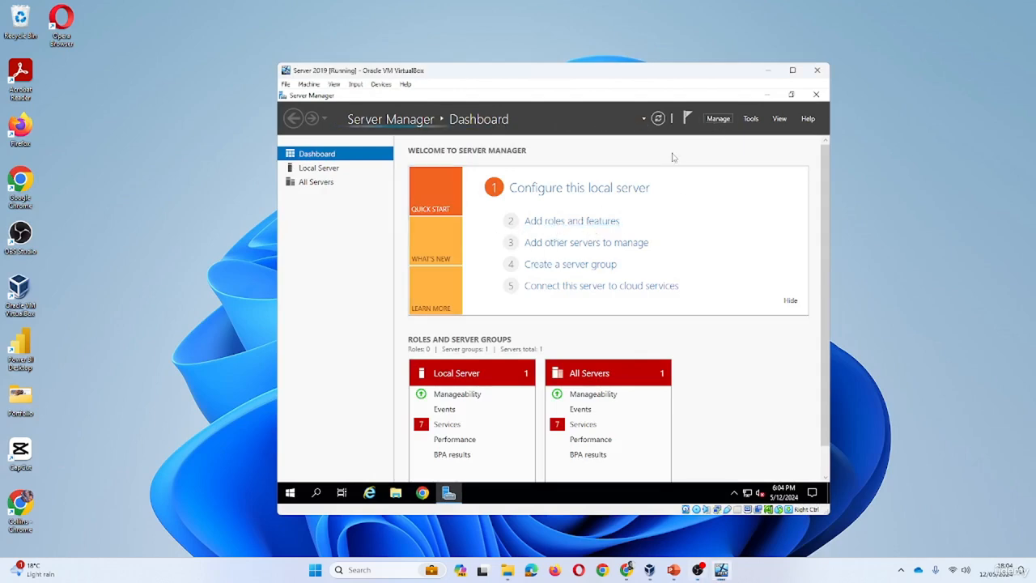
left_click(749, 133)
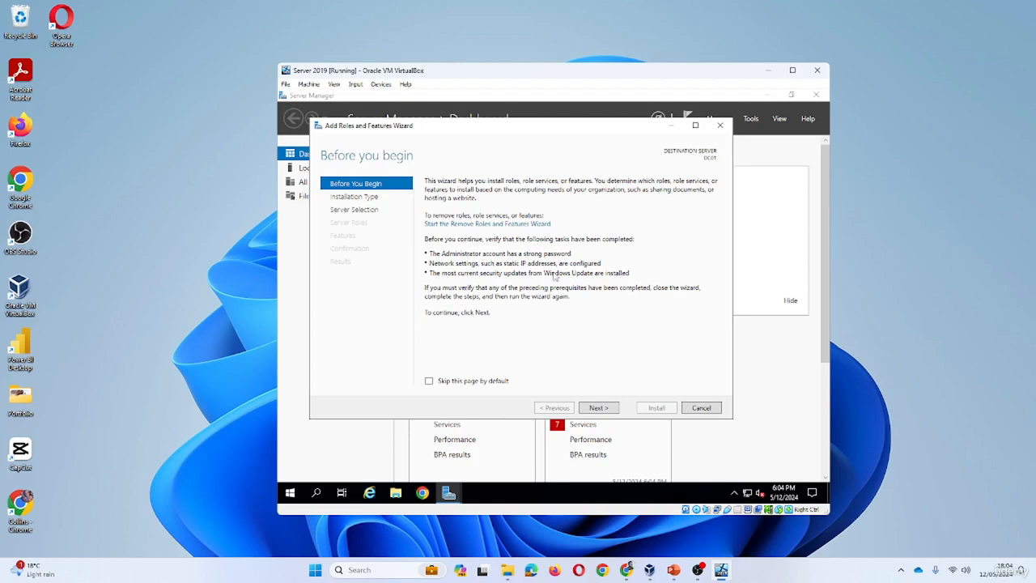
left_click(598, 408)
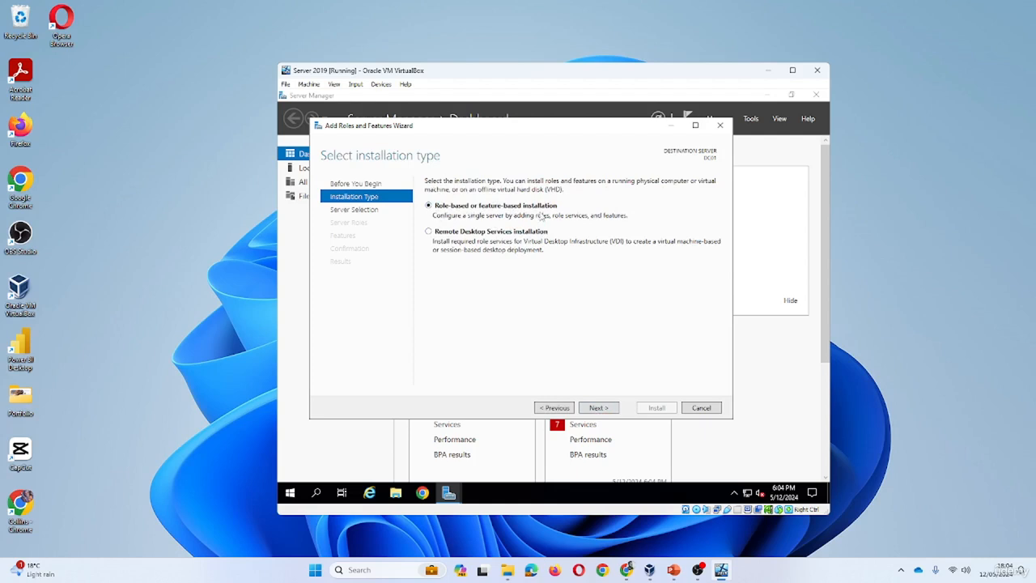
left_click(599, 412)
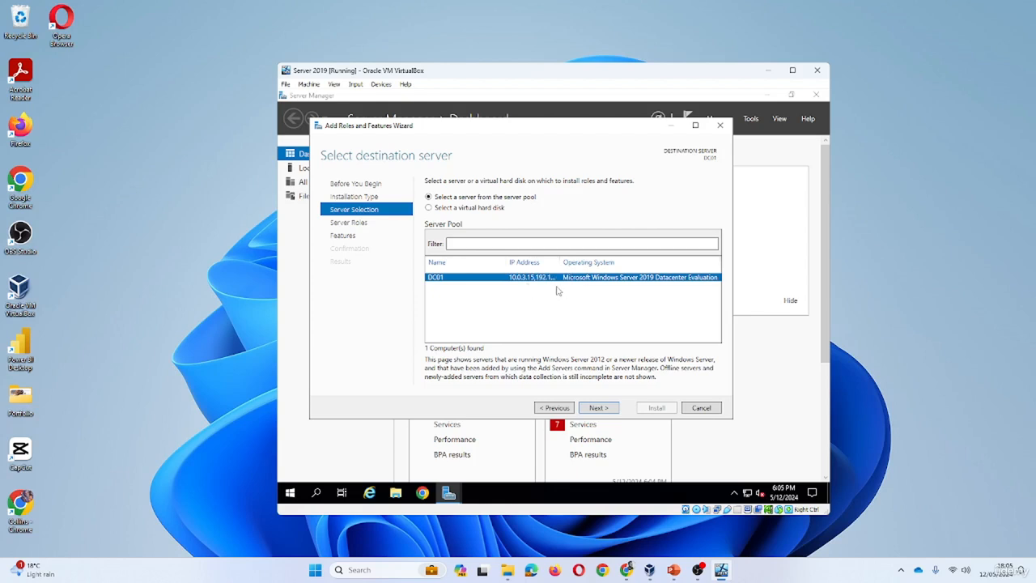
left_click(599, 408)
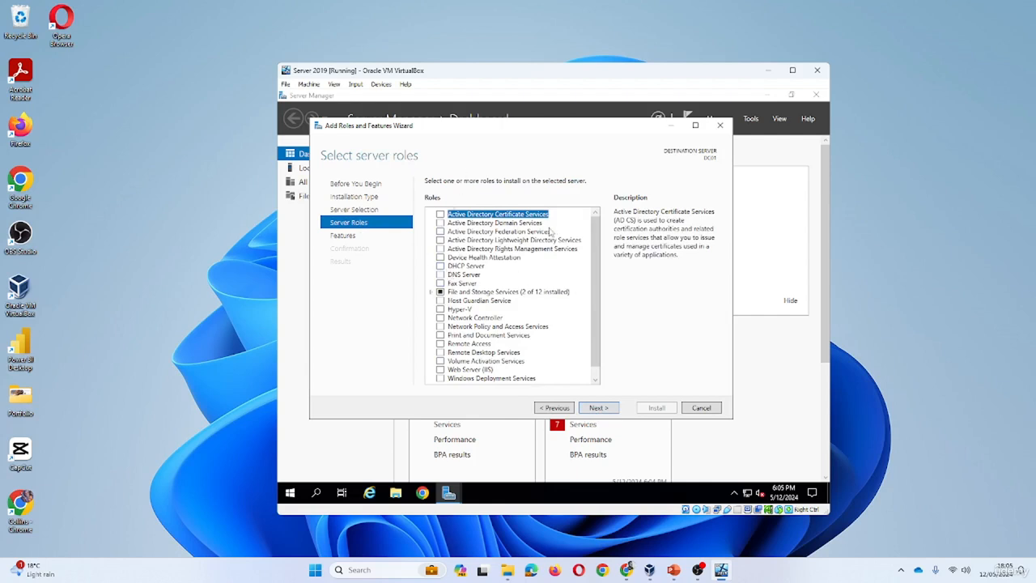
Tick Active Directory Domain Services and DNS Server, adding each role's required features
left_click(441, 223)
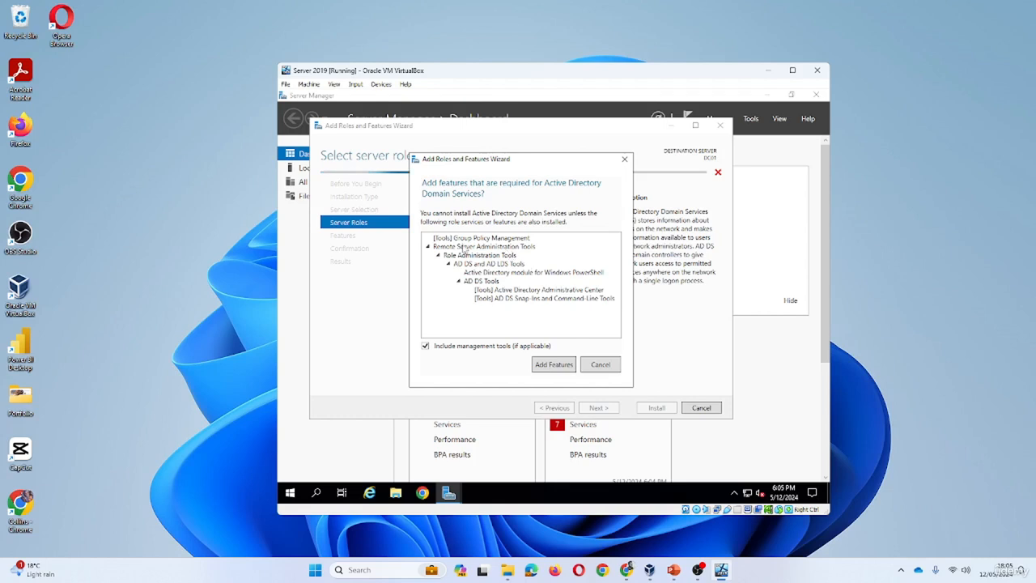
left_click(552, 365)
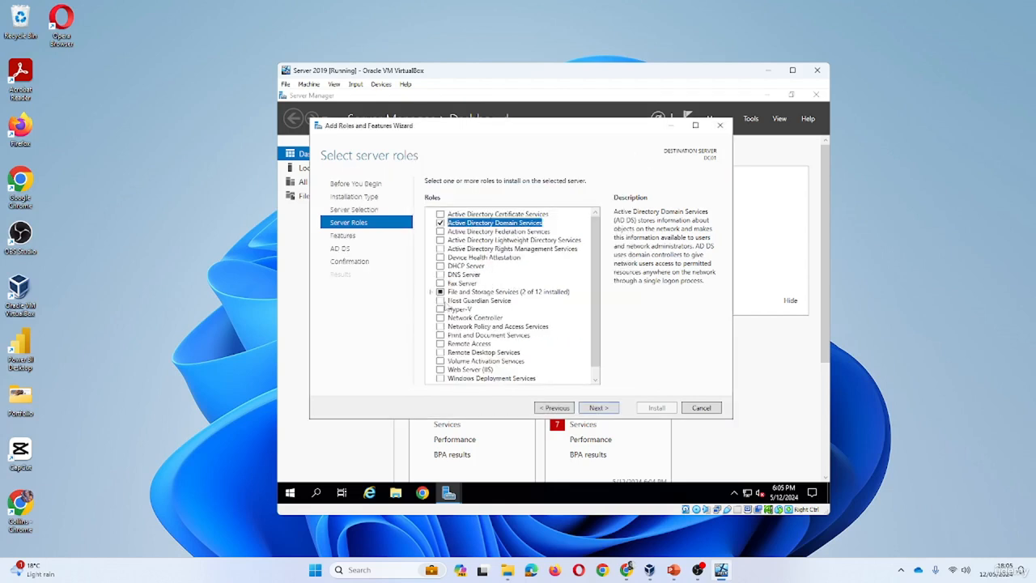
left_click(441, 274)
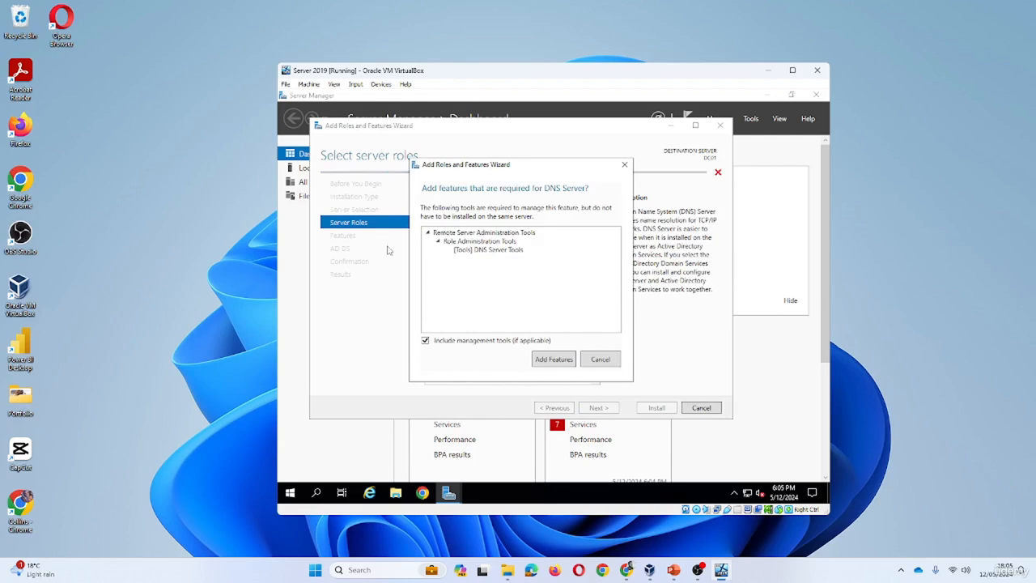
left_click(554, 360)
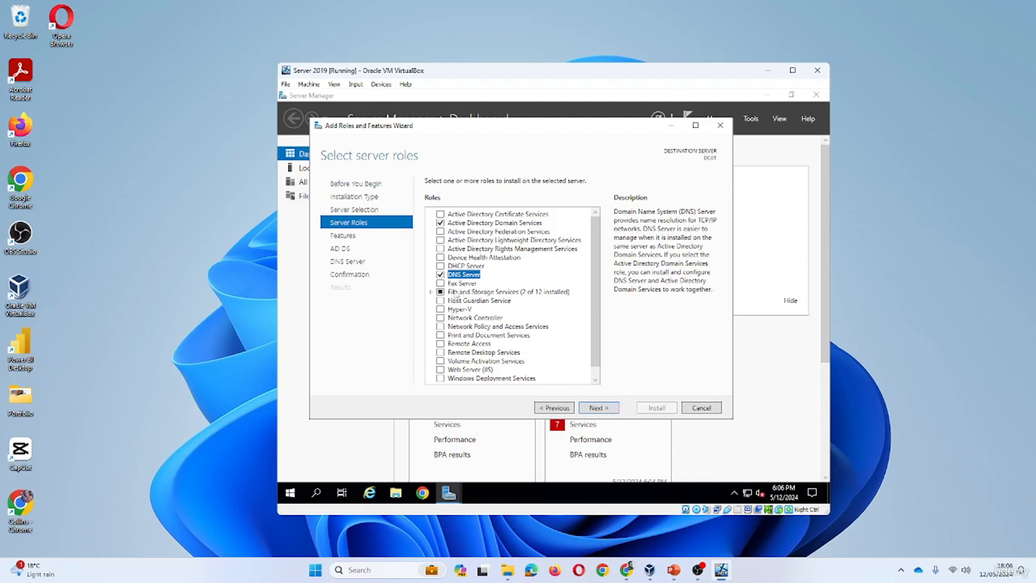
Move through the Features page to reach the AD DS information page
left_click(597, 408)
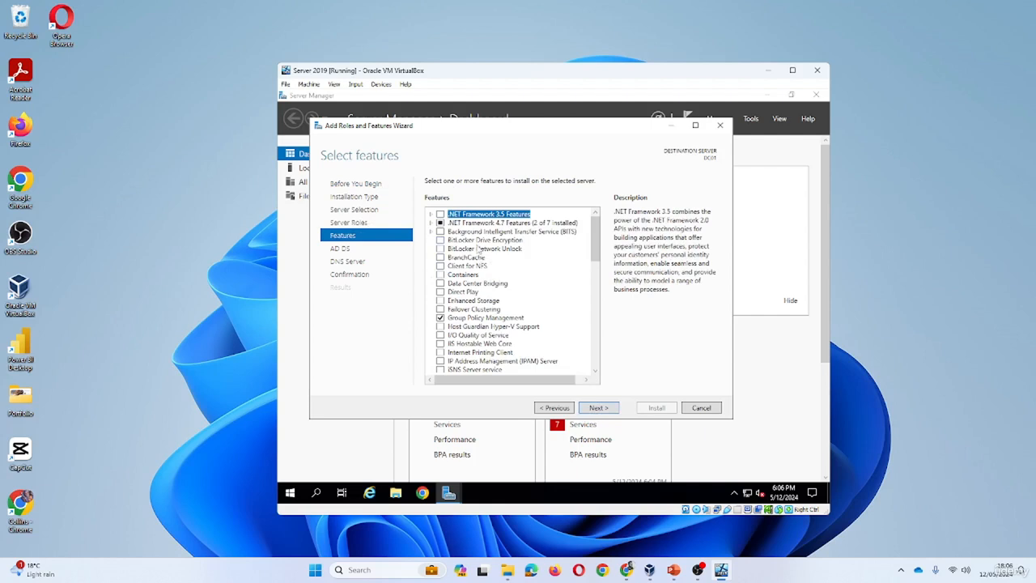
scroll(478, 259, "down", 6)
scroll(472, 261, "down", 3)
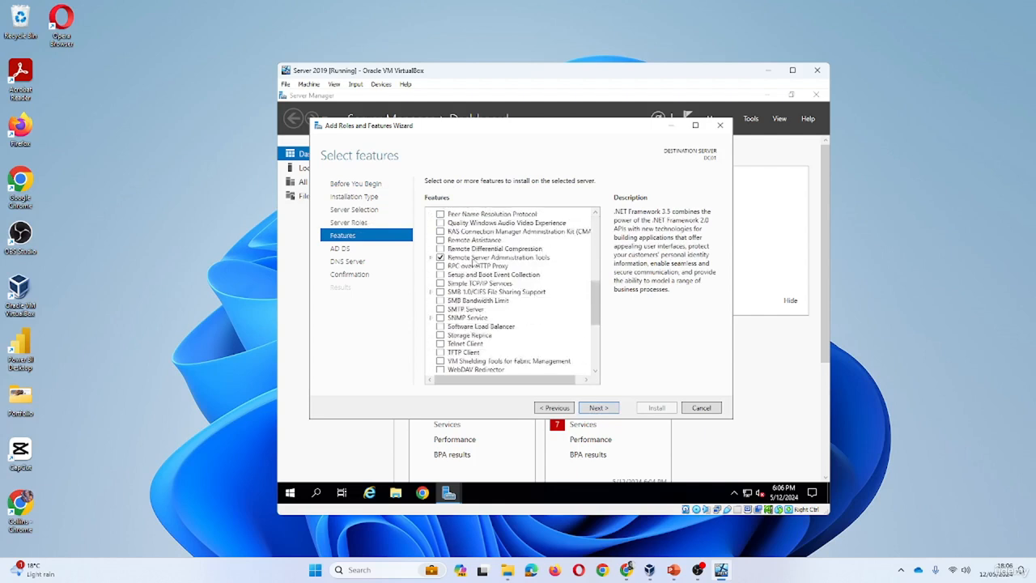
scroll(492, 257, "up", 9)
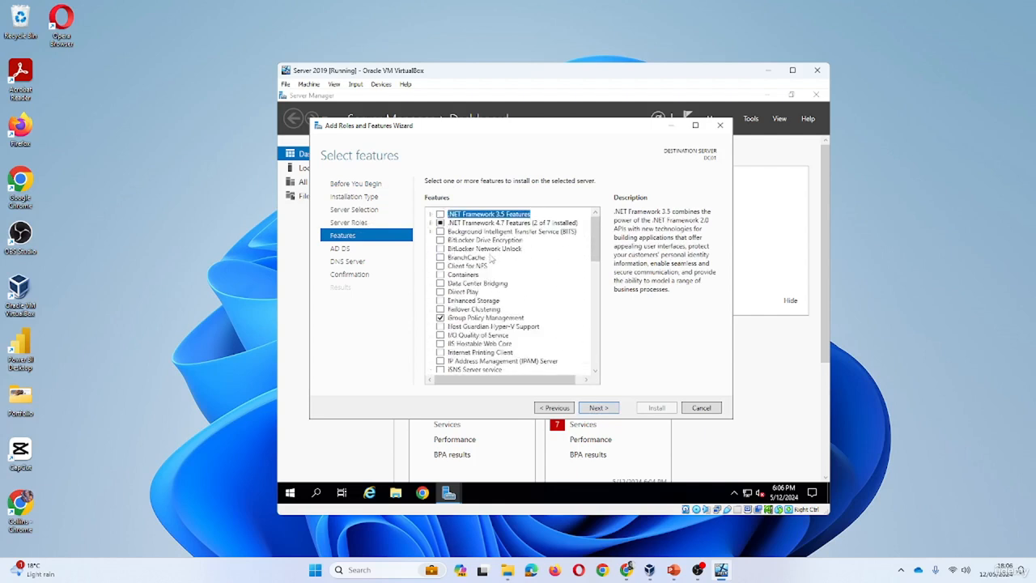
left_click(599, 408)
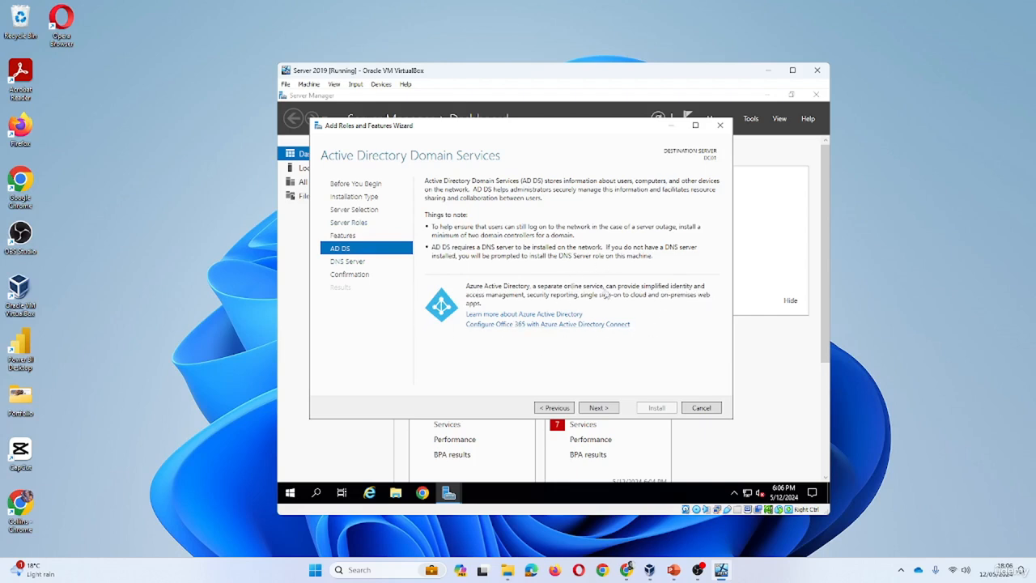
Pass the AD DS and DNS pages, review the confirmation, and install the roles on DC01
left_click(597, 409)
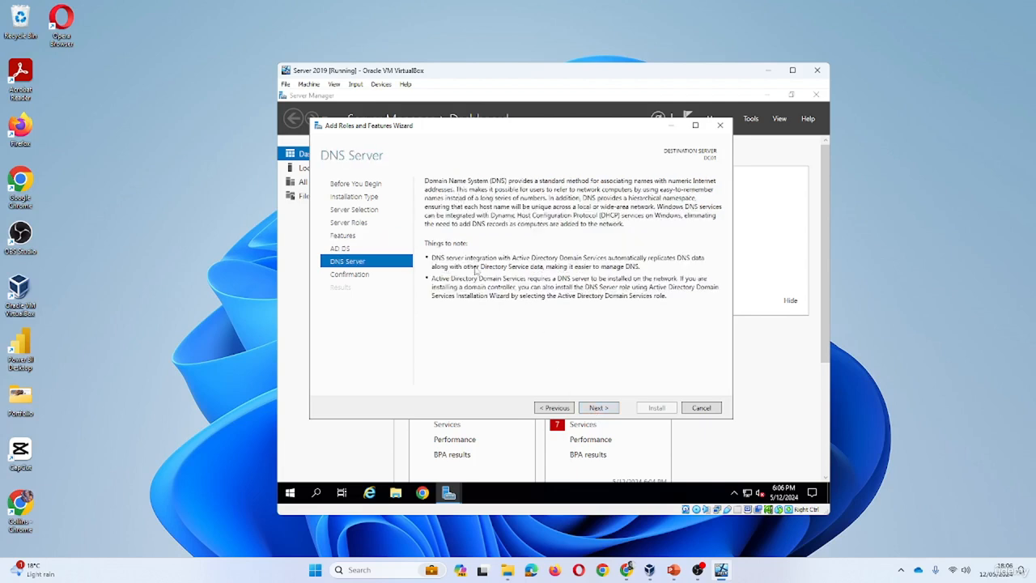
left_click(598, 408)
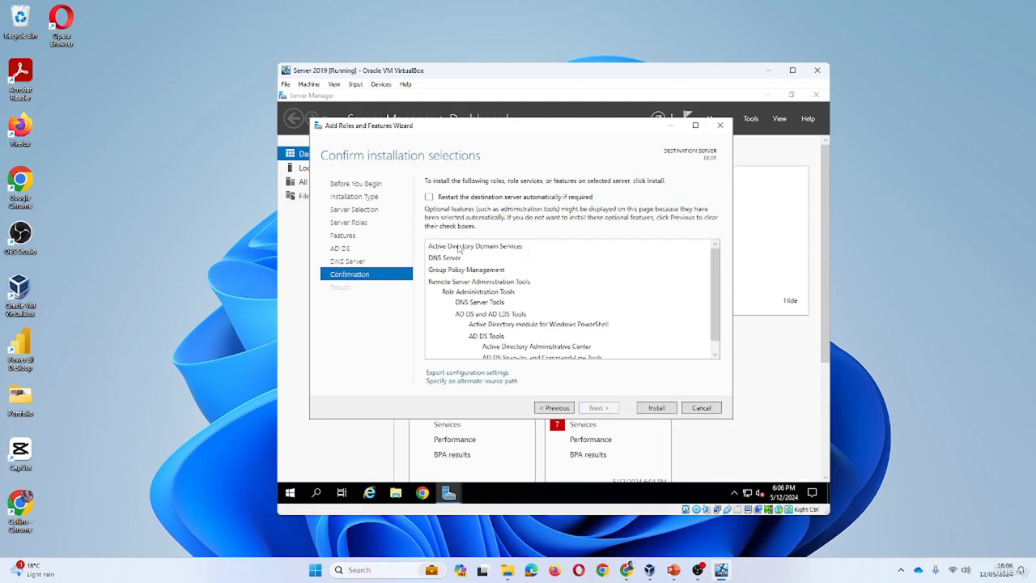
scroll(530, 277, "down", 1)
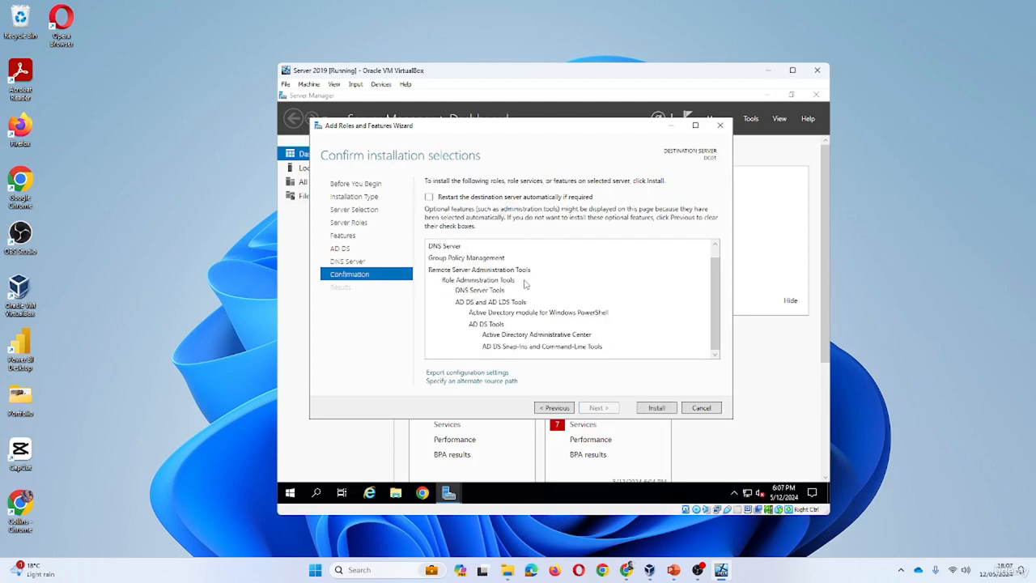
scroll(551, 295, "up", 1)
scroll(481, 287, "down", 1)
left_click(657, 408)
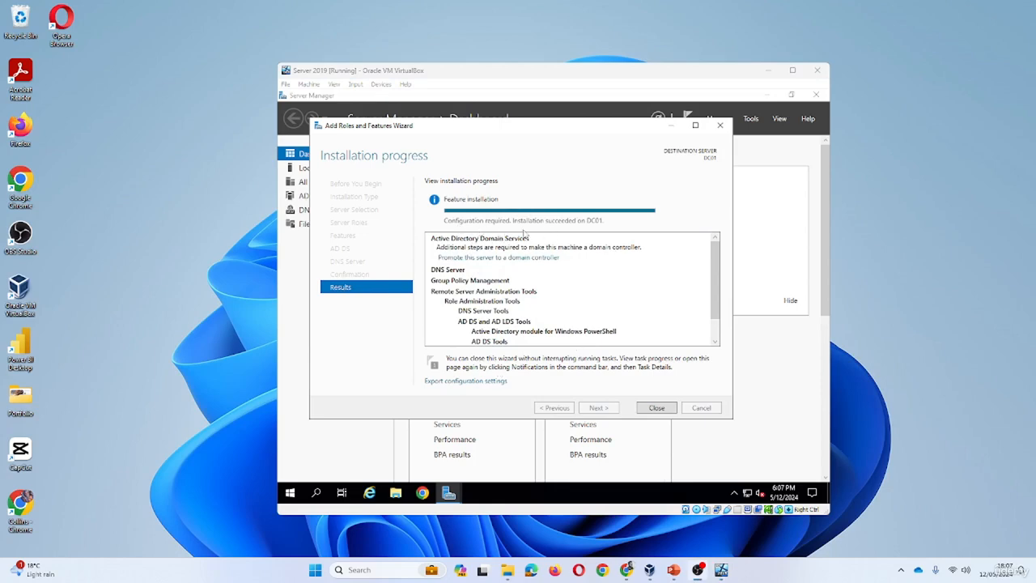
Close the finished wizard and view the notification to promote DC01 to a domain controller
left_click(657, 407)
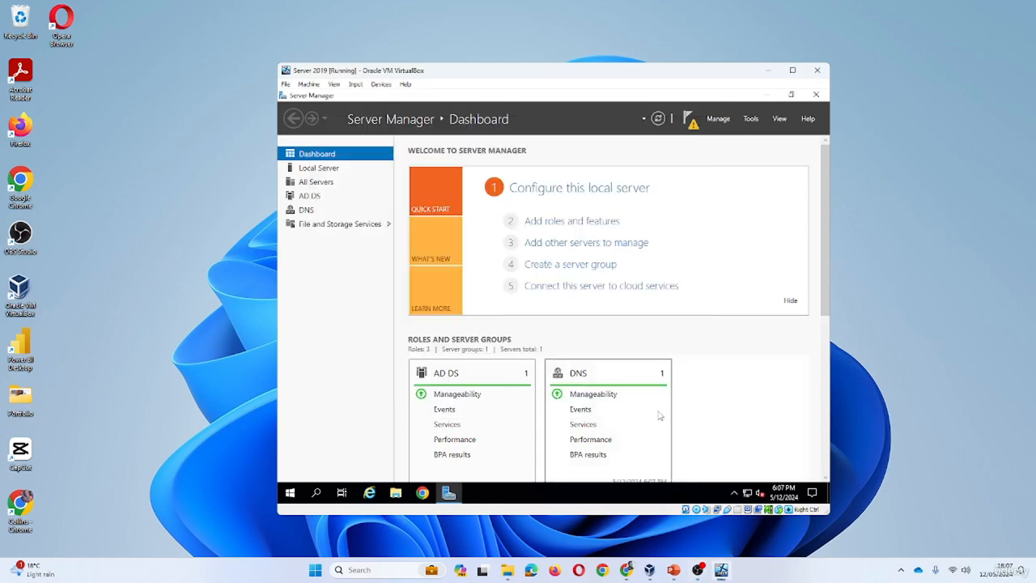
left_click(689, 119)
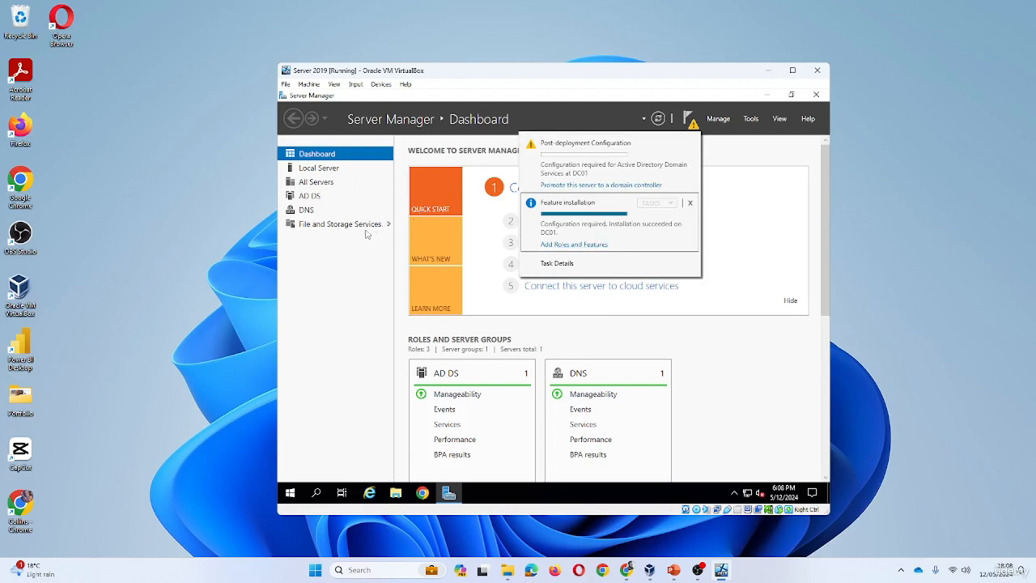
left_click(654, 187)
left_click(615, 188)
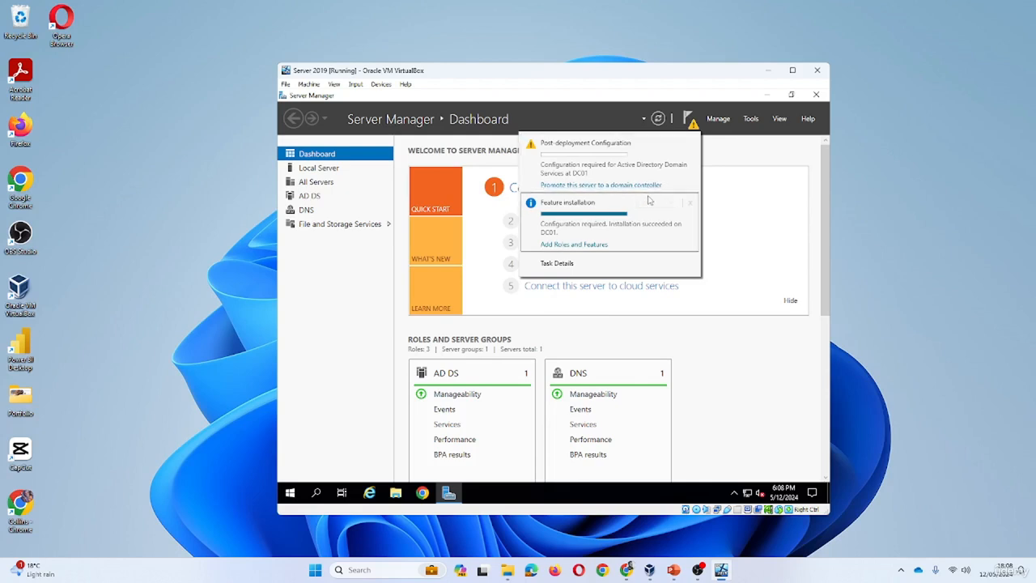
Launch the promotion wizard and choose a new forest with root domain axtraxia.local
left_click(648, 186)
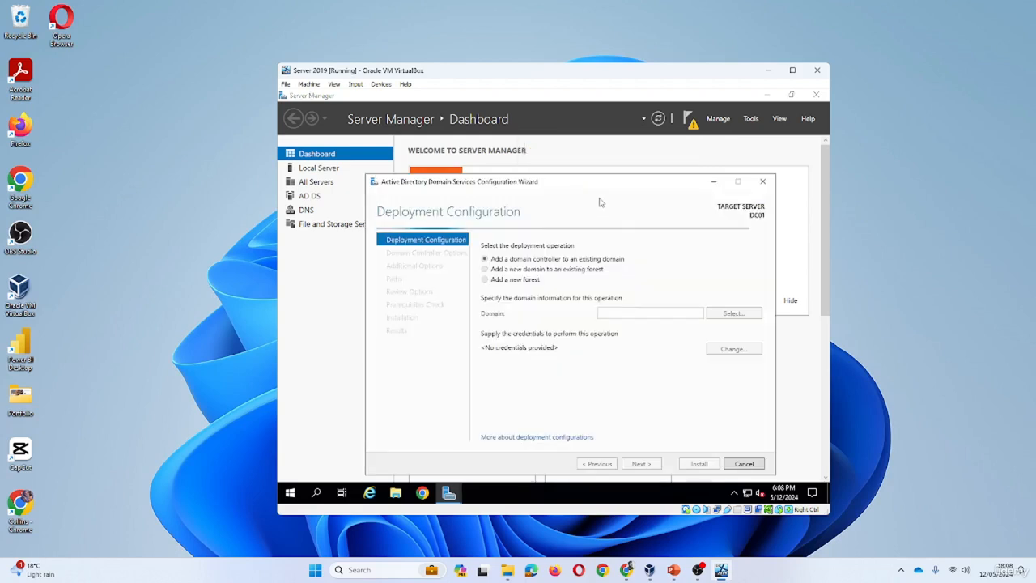
mouse_move(628, 185)
left_mouse_down()
mouse_move(624, 147)
mouse_move(634, 167)
left_mouse_up()
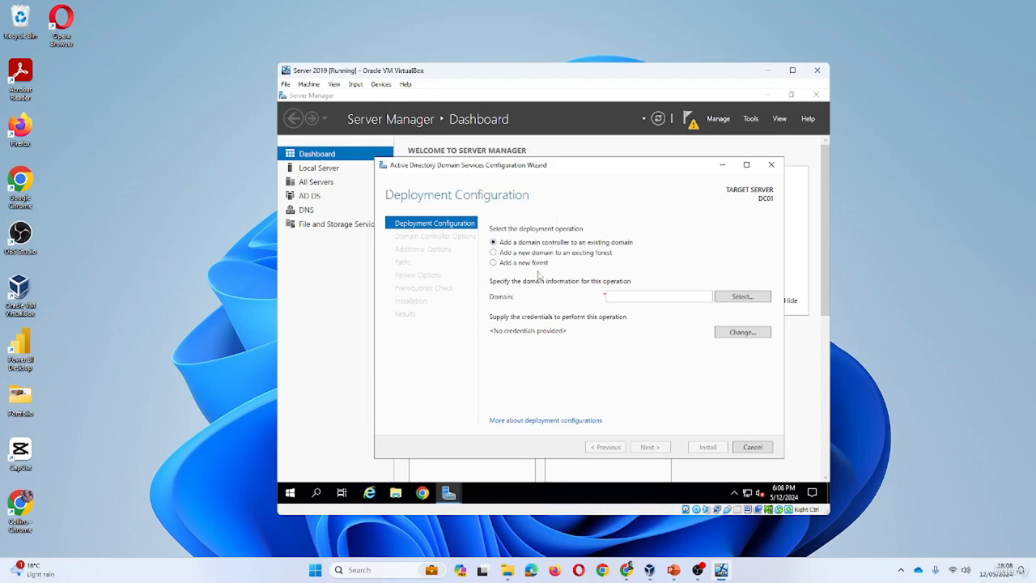
left_click(494, 263)
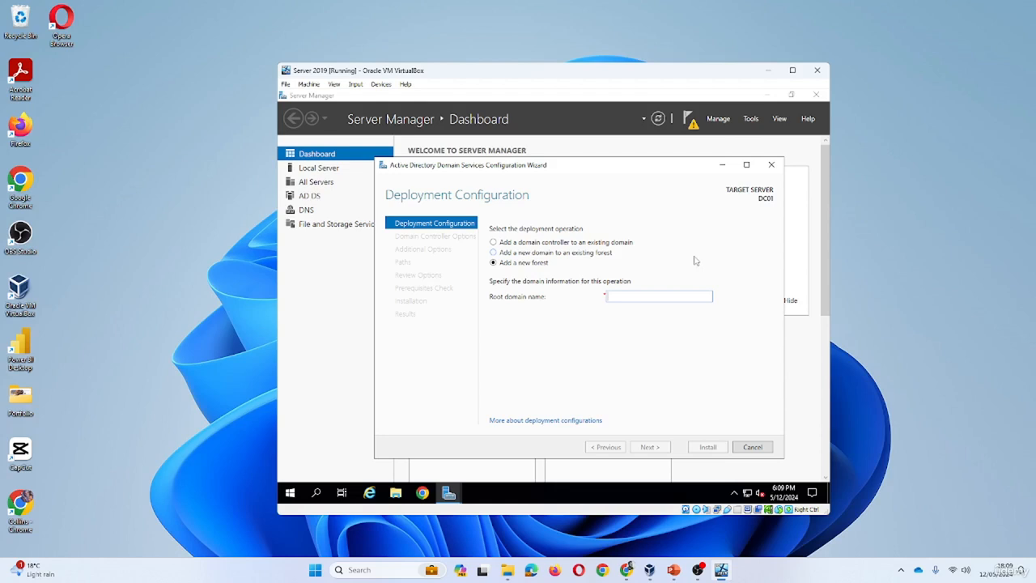
type("axtraxia.local")
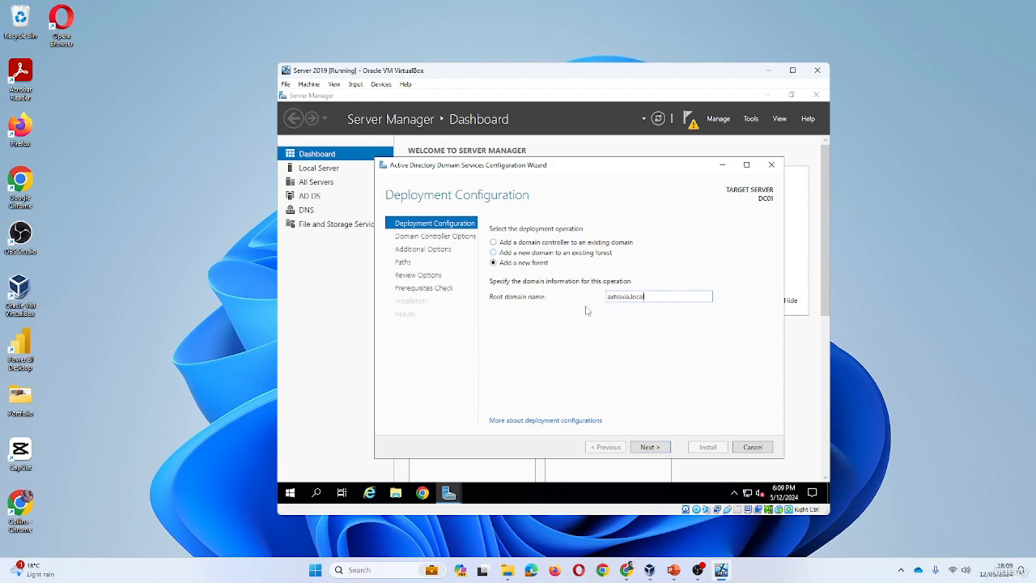
Keep Windows Server 2016 functional levels and enter and confirm the DSRM password
left_click(655, 446)
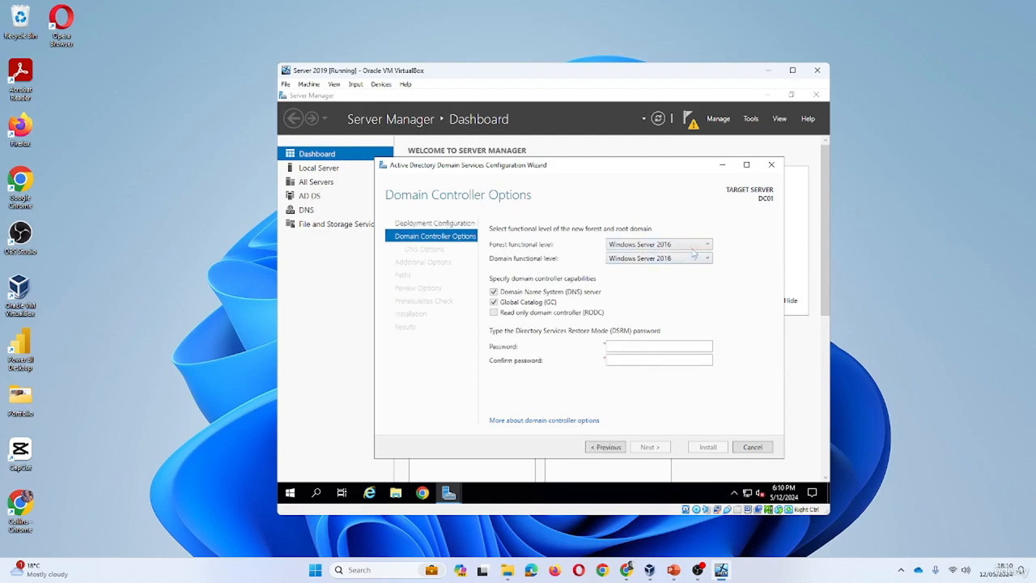
left_click(694, 253)
left_click(698, 249)
left_click(640, 347)
key("Tab")
type("••••••••")
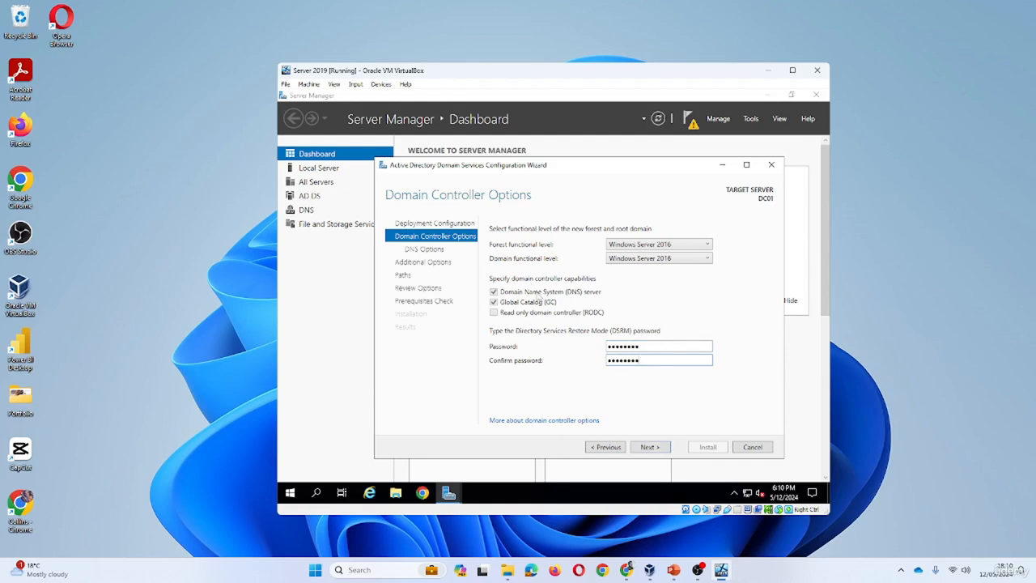
Skip DNS delegation and keep the NetBIOS name AXTRAXIA to reach the Paths page
left_click(652, 448)
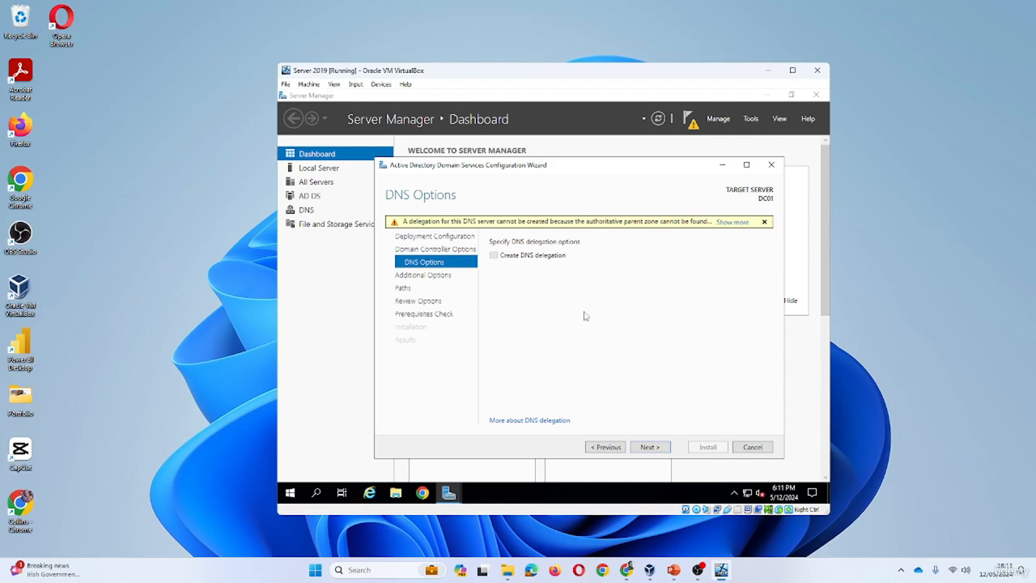
left_click(652, 448)
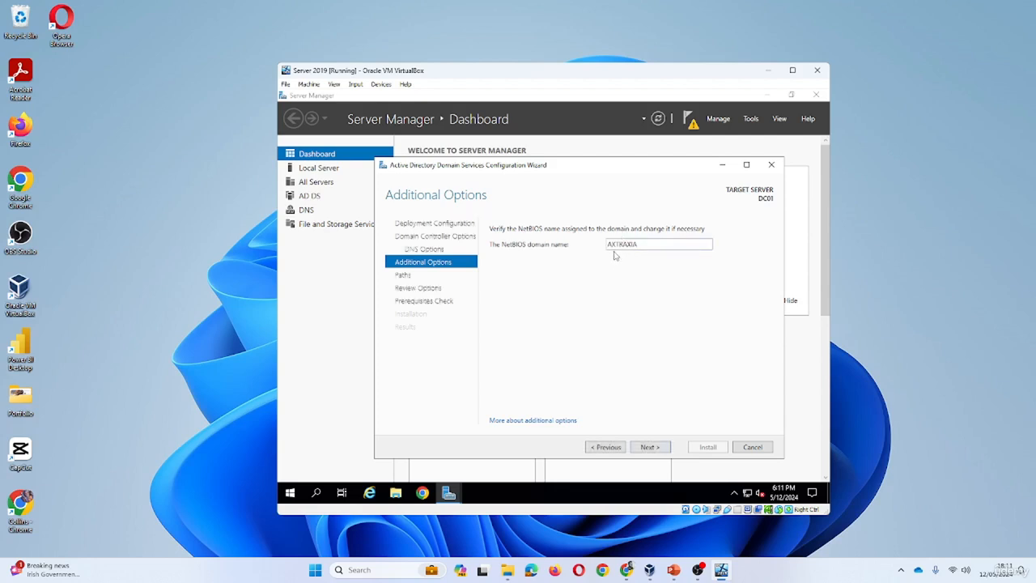
left_click(653, 448)
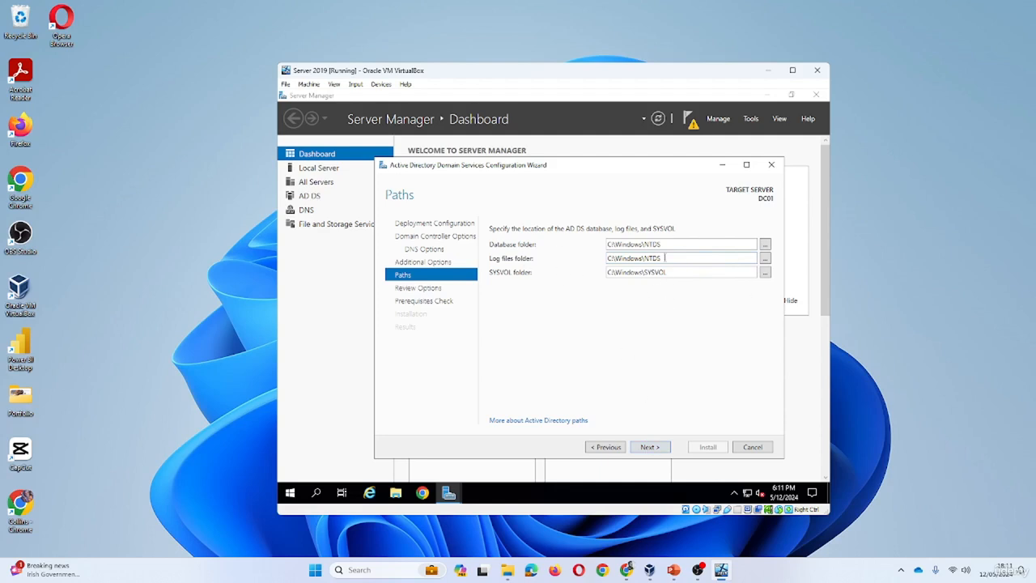
Accept the default NTDS and SYSVOL paths and scroll through the Review Options summary
left_click(645, 447)
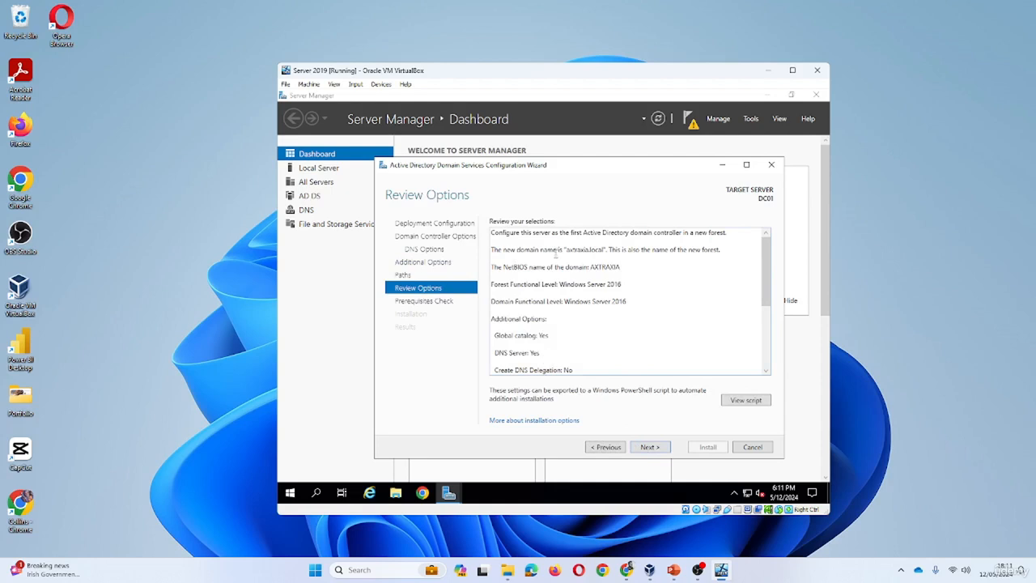
scroll(556, 254, "down", 3)
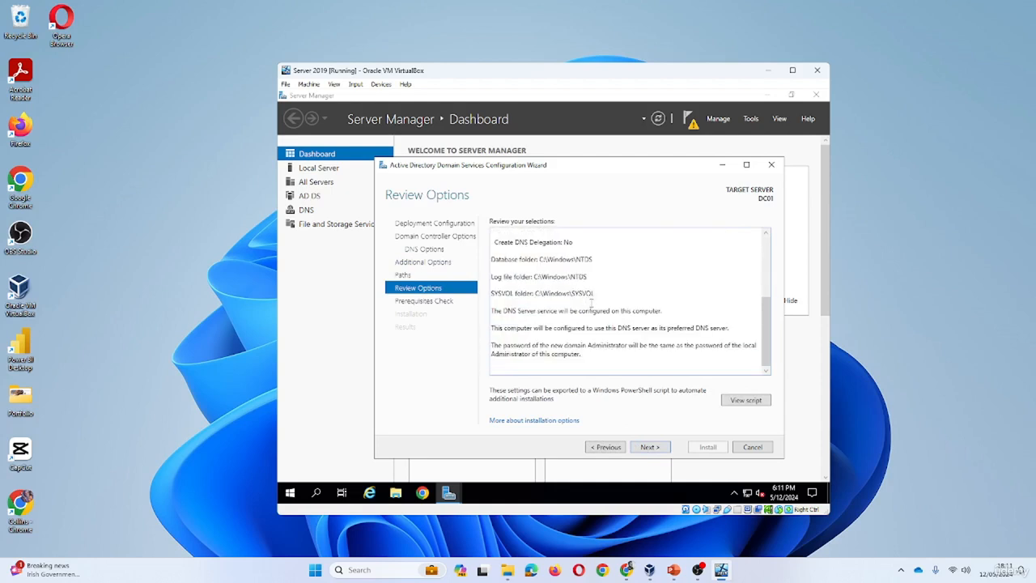
scroll(591, 303, "up", 5)
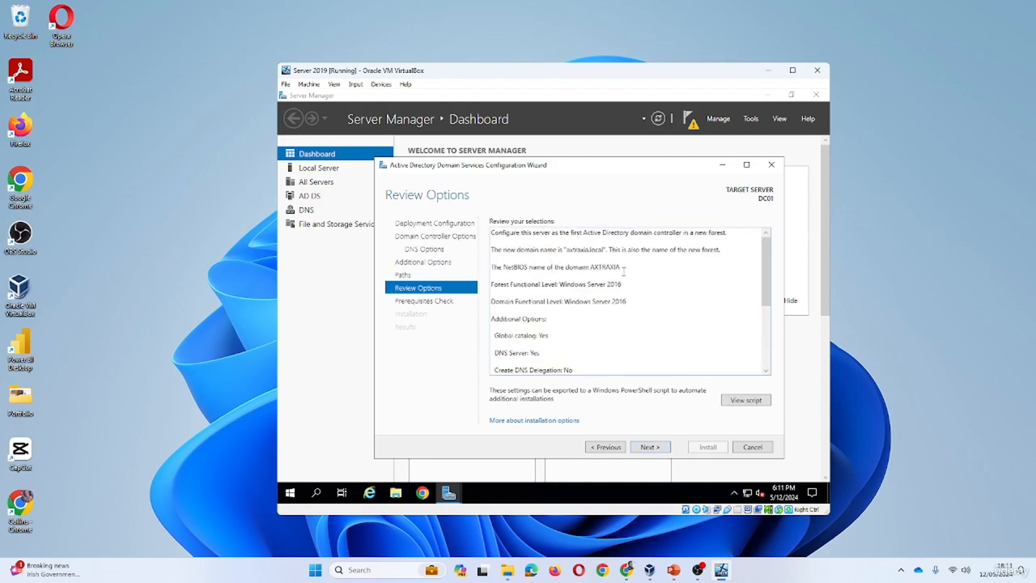
scroll(588, 280, "down", 5)
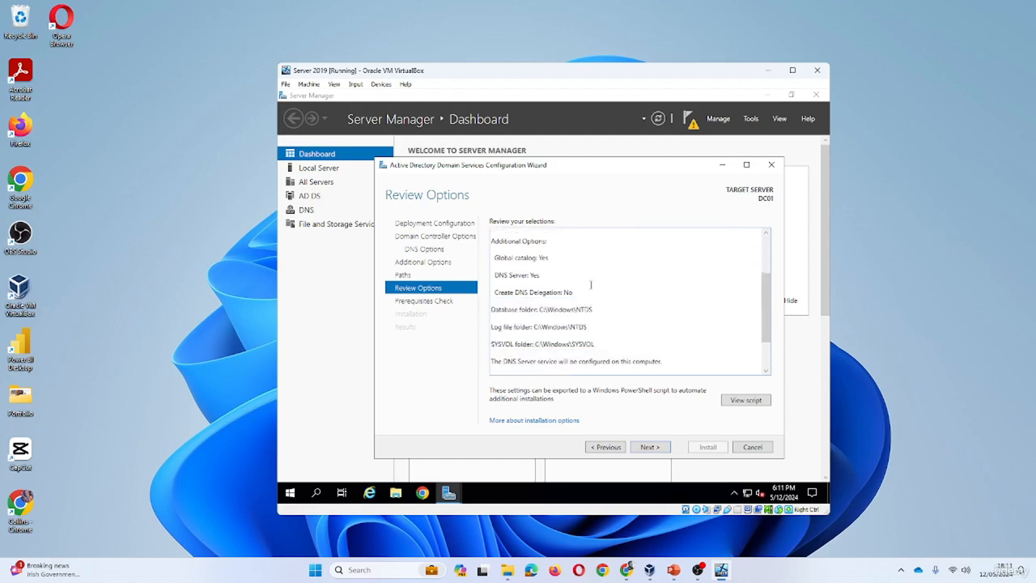
scroll(640, 317, "up", 5)
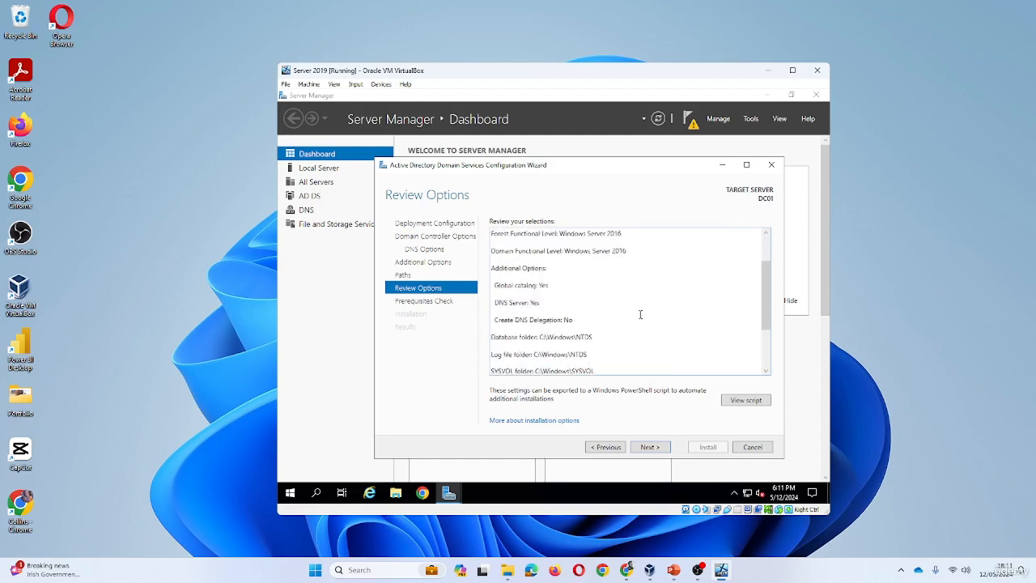
scroll(617, 292, "down", 5)
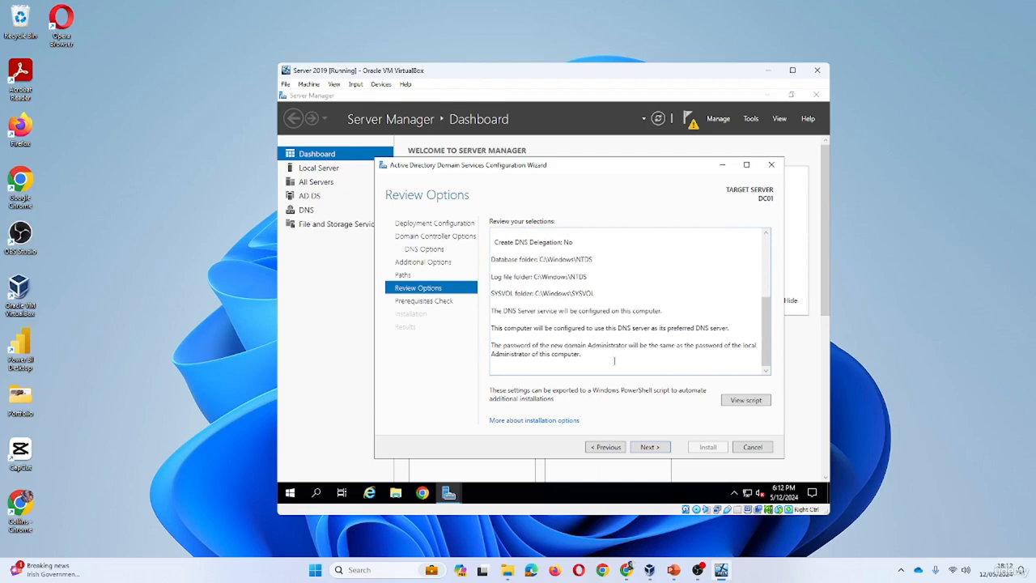
scroll(615, 325, "up", 2)
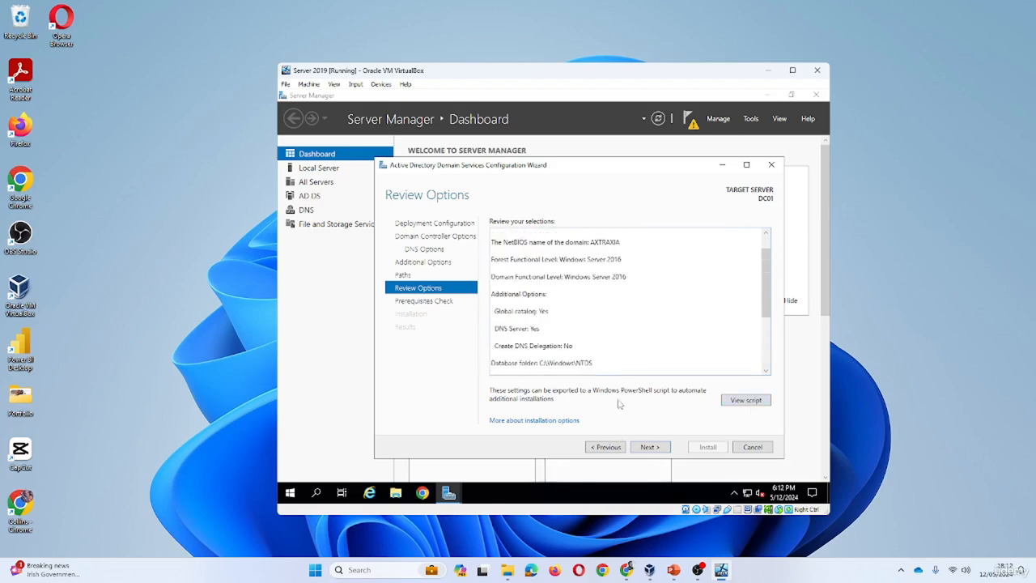
Advance to the Prerequisites Check and scroll its results confirming all checks passed
left_click(649, 446)
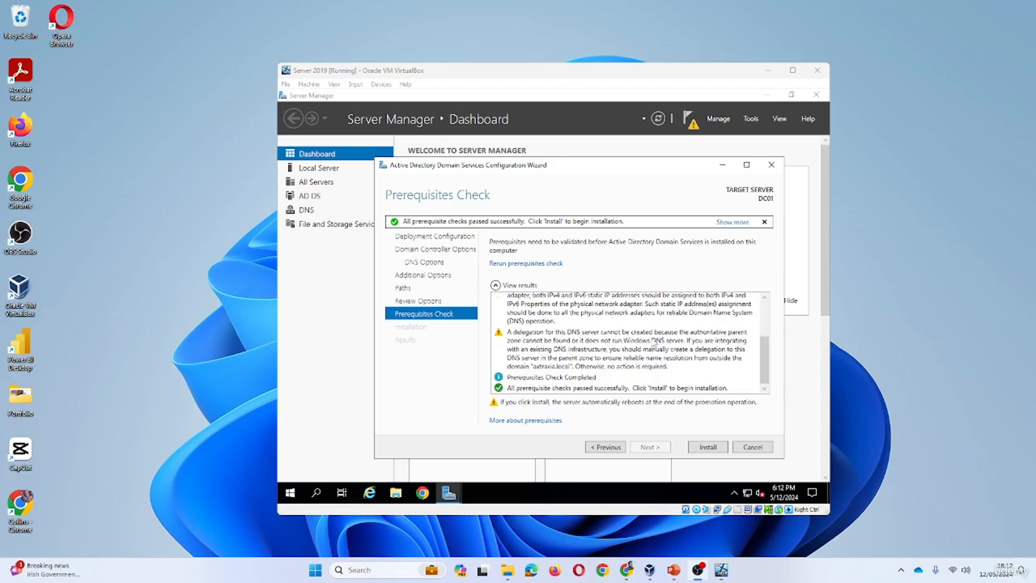
scroll(652, 344, "down", 3)
scroll(584, 350, "up", 5)
Install and promote the server to a domain controller, letting the VM restart to the lock screen
left_click(707, 447)
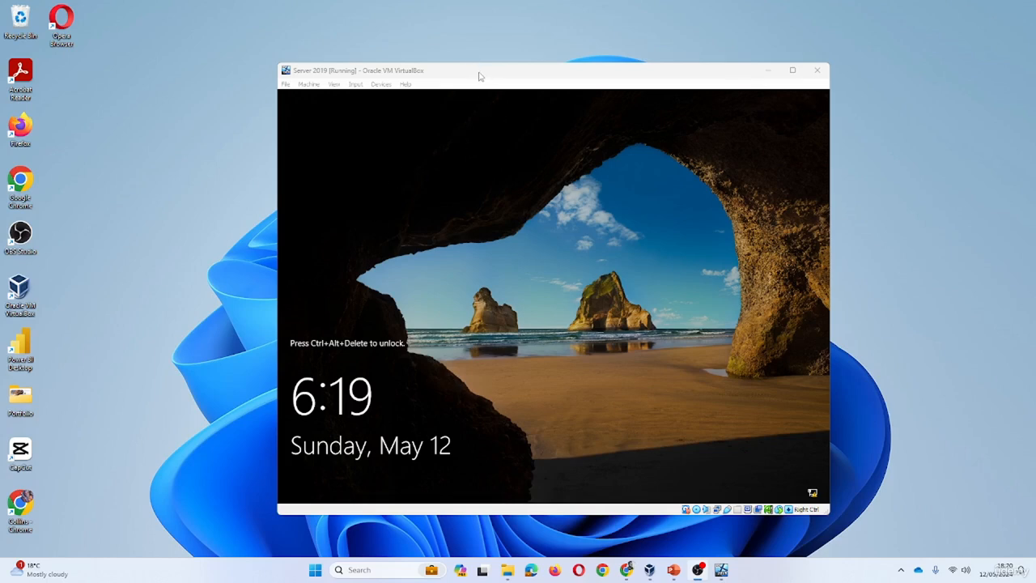
Send Ctrl-Alt-Del via the VM's Input menu and sign in with the Administrator password
left_click(381, 84)
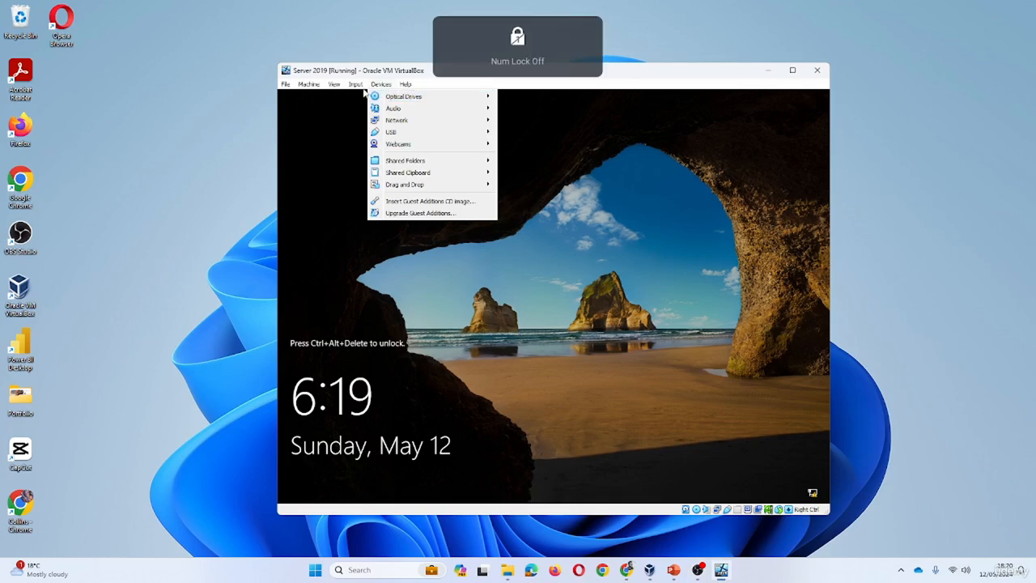
left_click(356, 84)
mouse_move(392, 99)
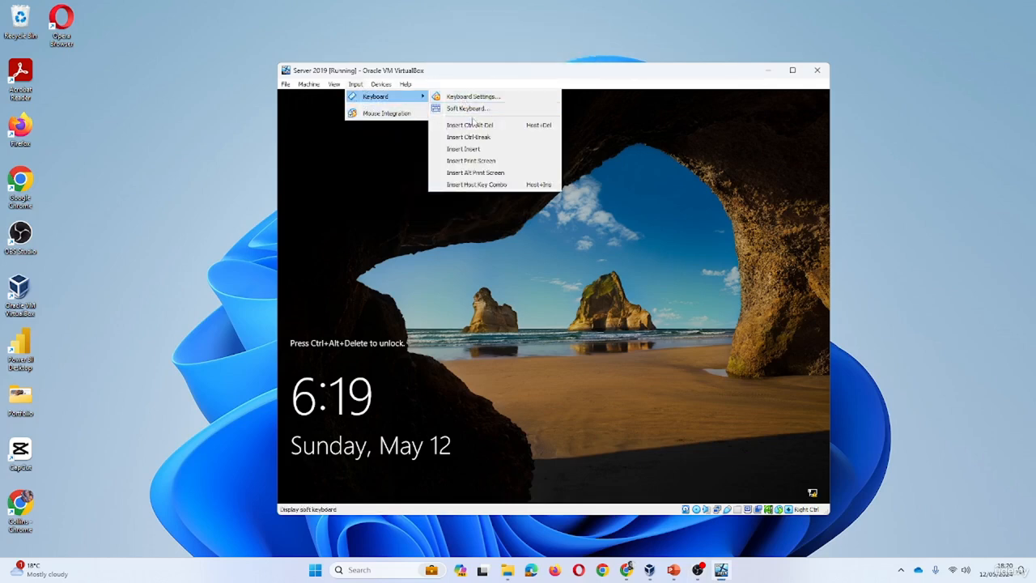
left_click(470, 125)
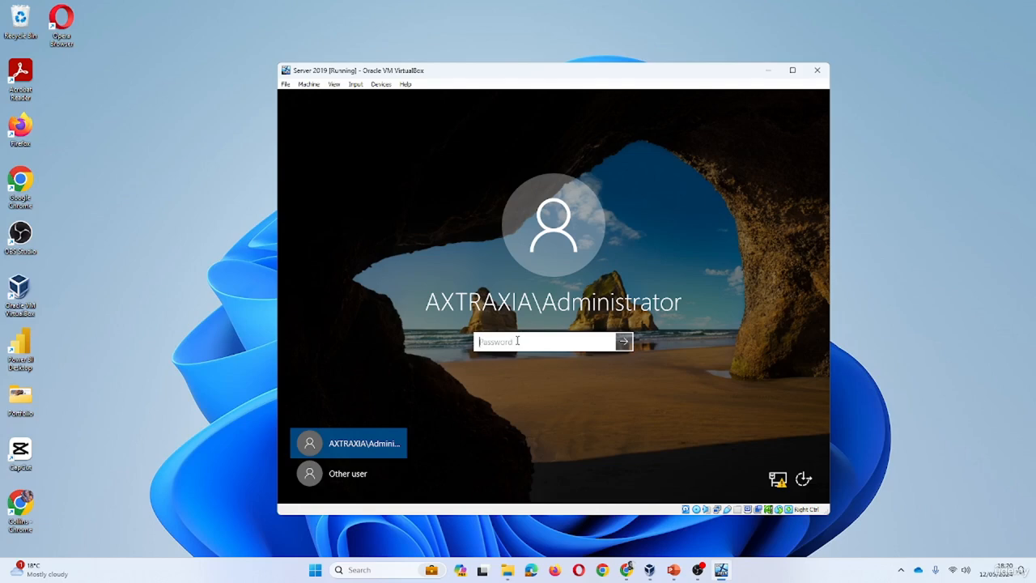
type("P")
key("Return")
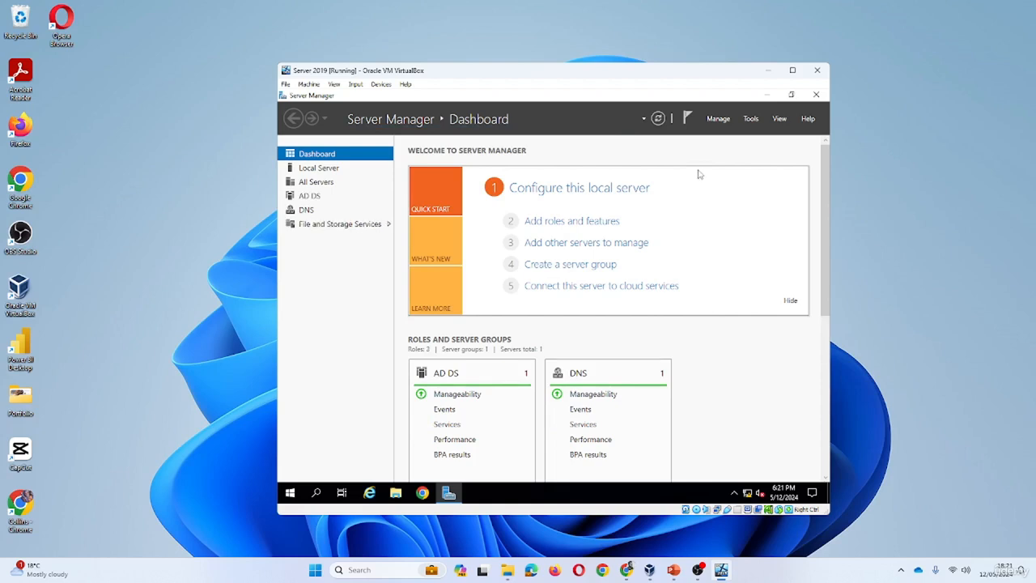
Browse Server Manager's Local Server, DNS and AD DS pages, glancing at the notifications list
left_click(324, 169)
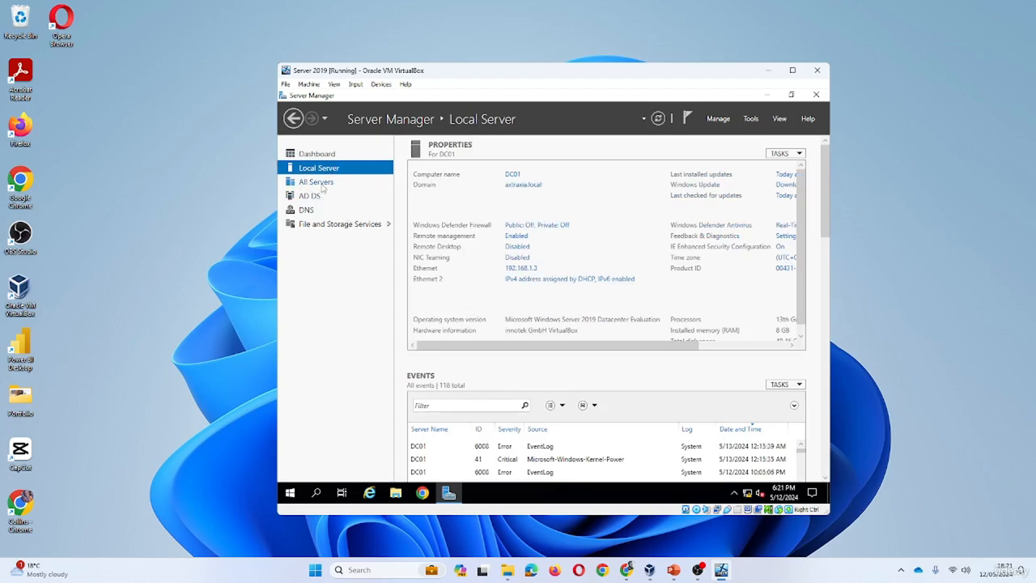
left_click(307, 212)
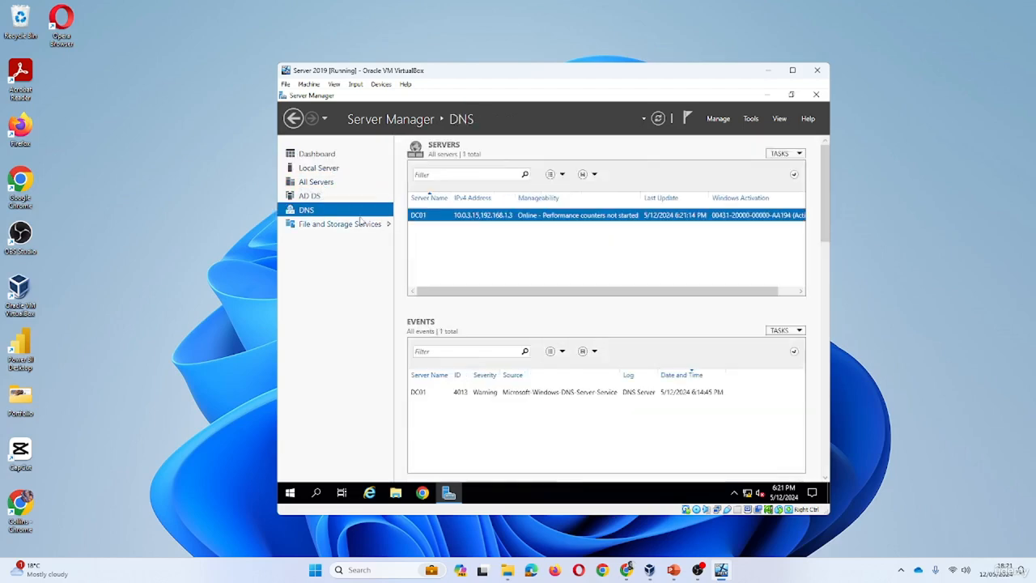
left_click(310, 196)
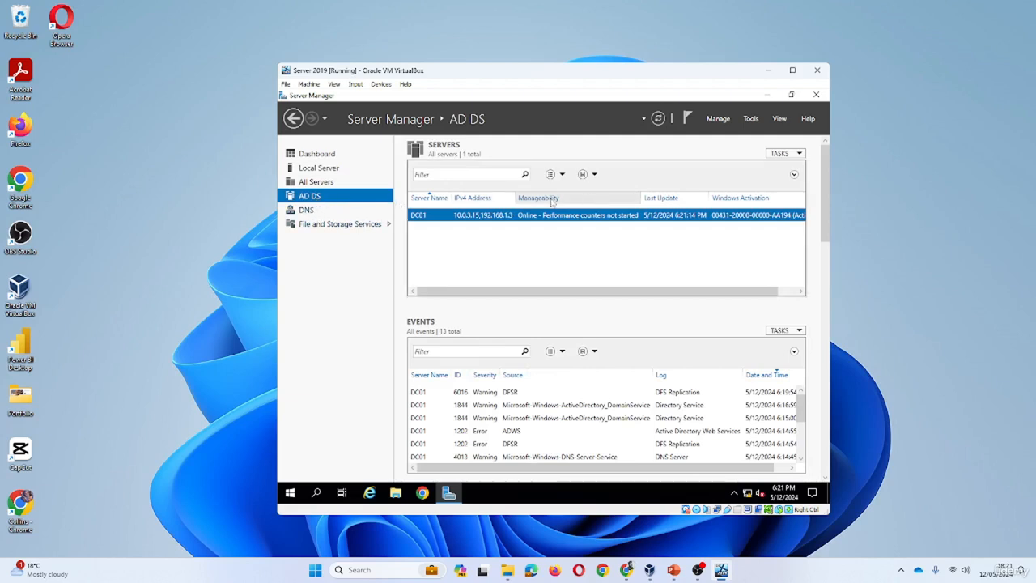
left_click(688, 119)
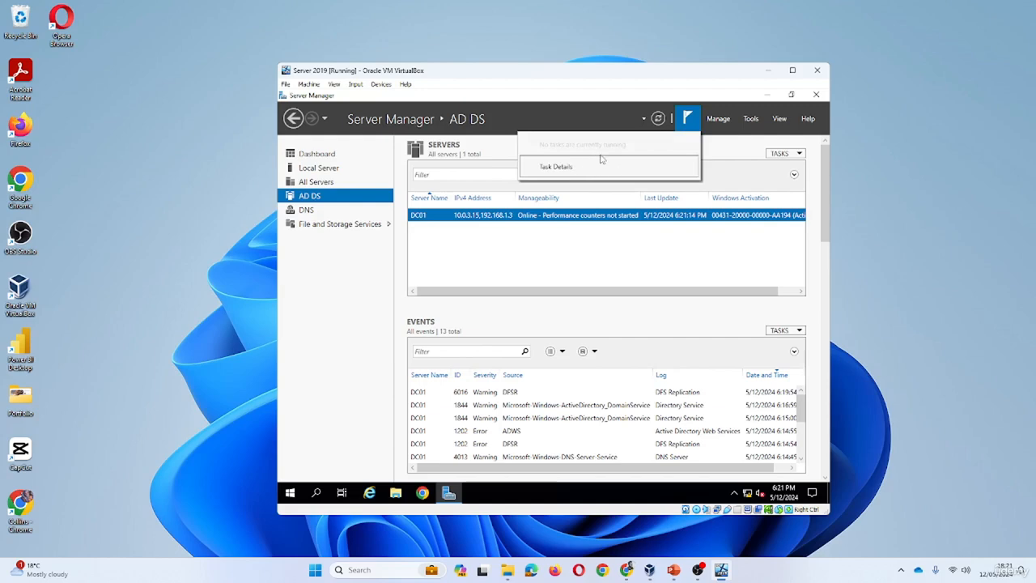
left_click(726, 147)
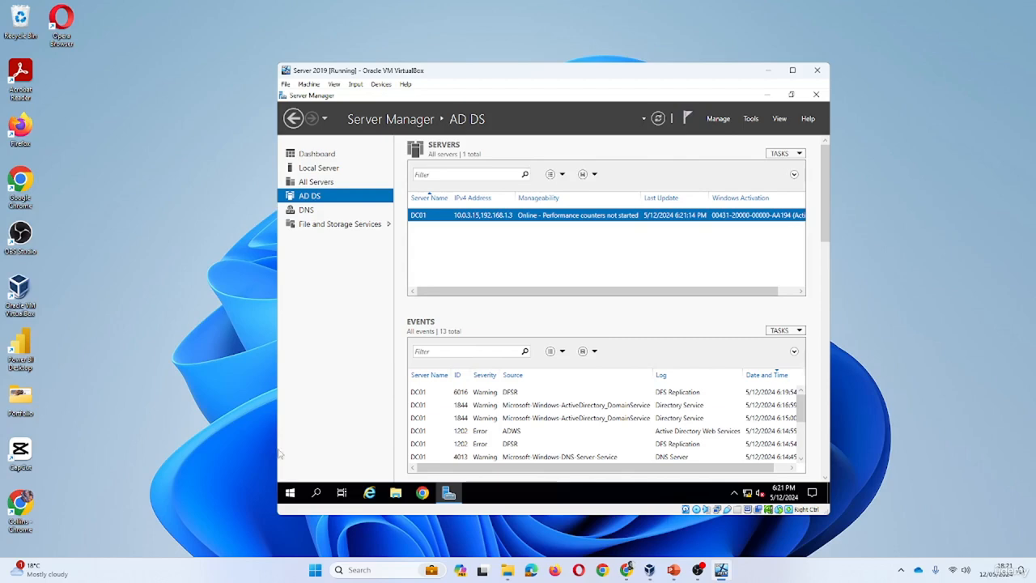
Run whoami in a Command Prompt to confirm the AXTRAXIA domain administrator, then close it
left_click(290, 493)
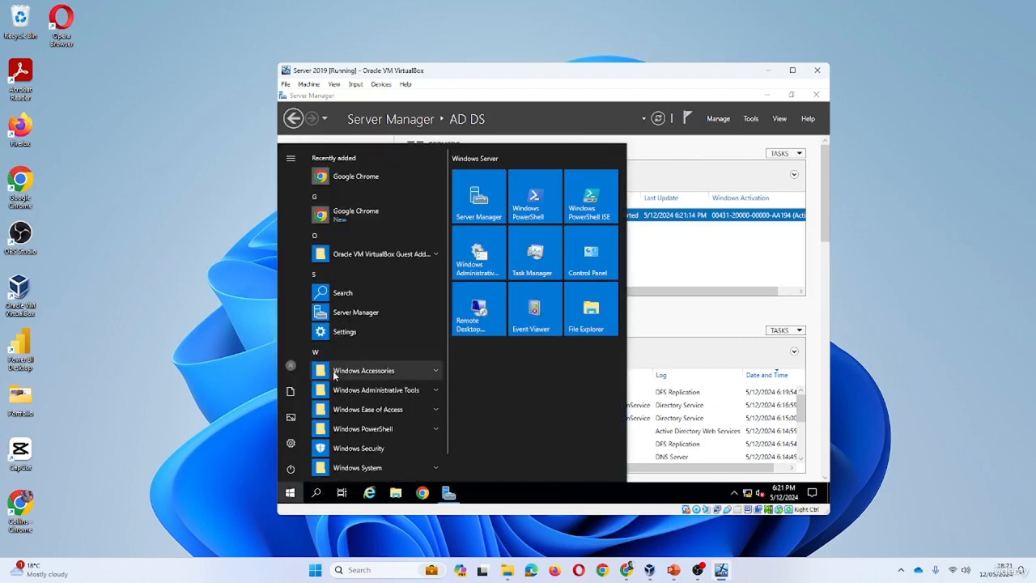
type("cmd")
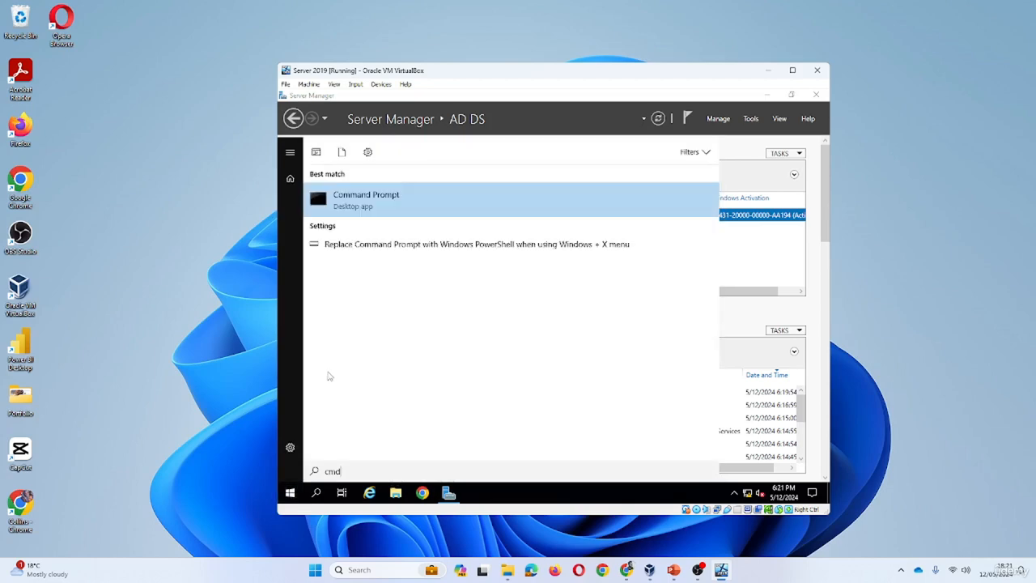
left_click(366, 195)
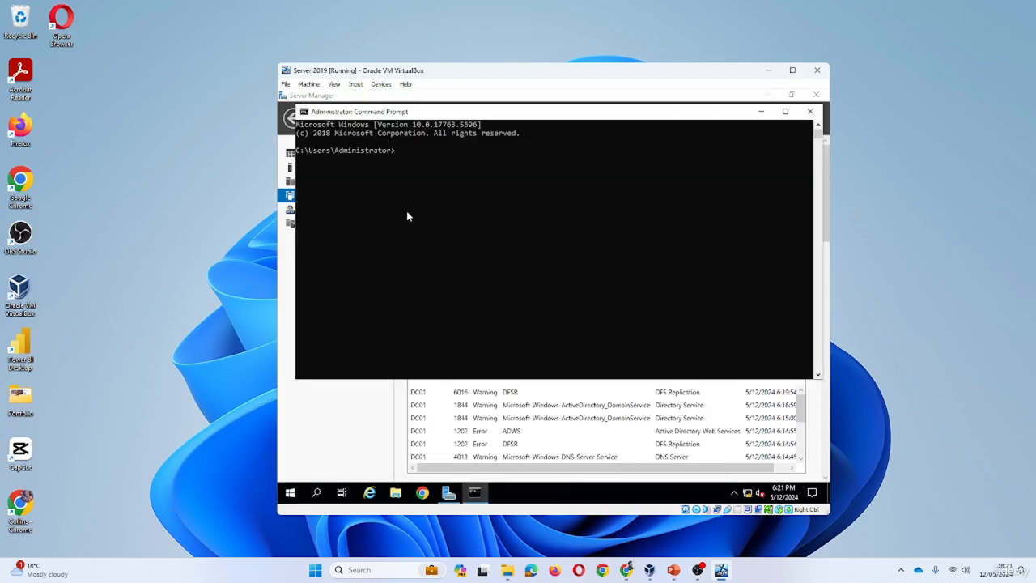
type("whoa,")
type("i")
key("Return")
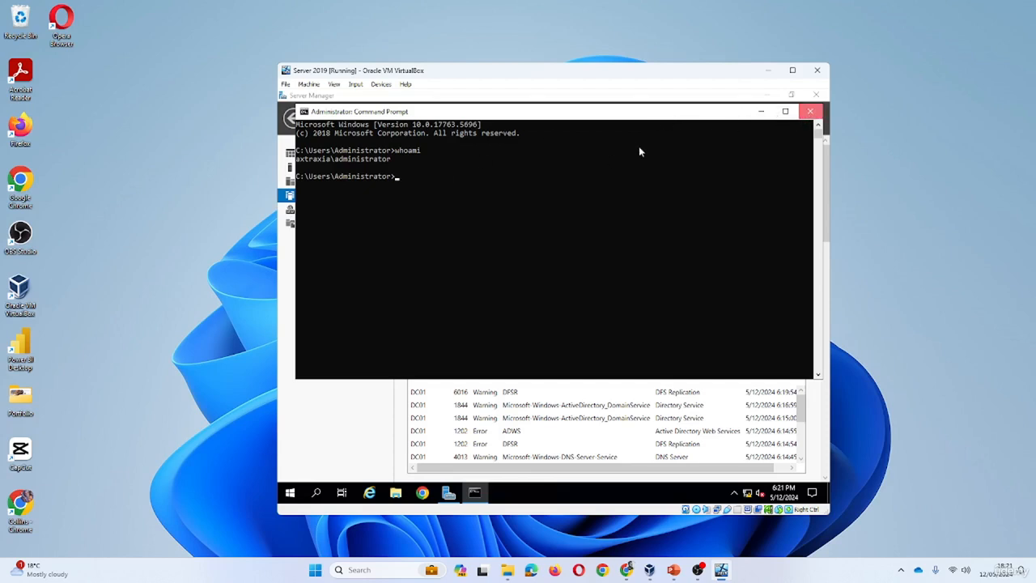
left_click(811, 112)
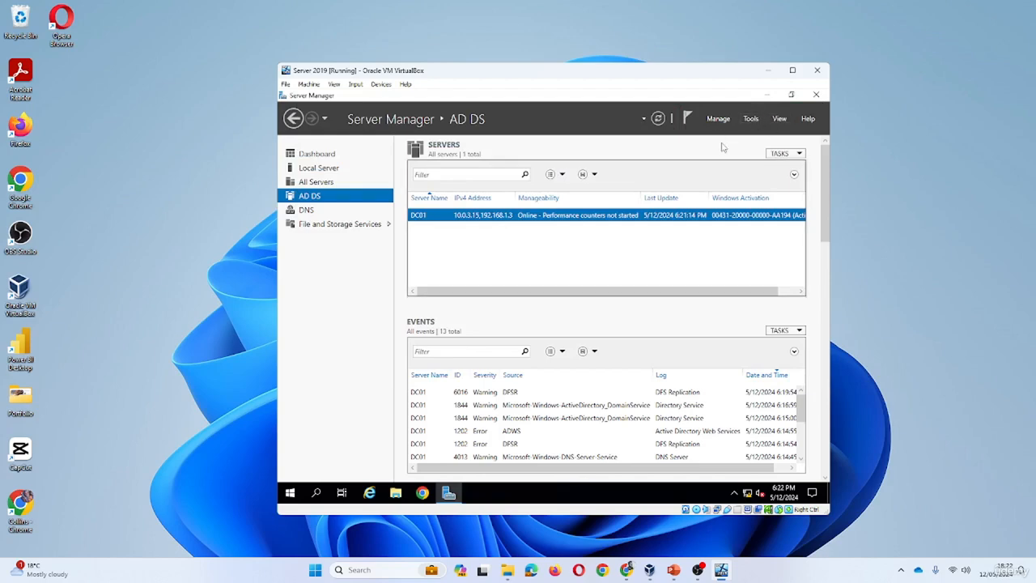
Minimize Server Manager and expand Windows Administrative Tools in the Start menu to list Active Directory and DNS tools
left_click(767, 95)
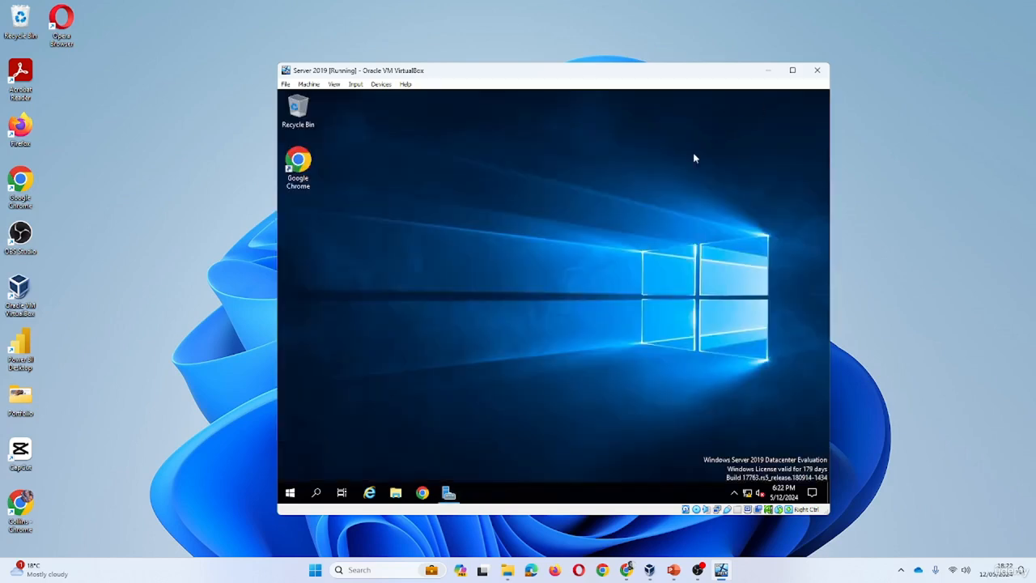
left_click(290, 492)
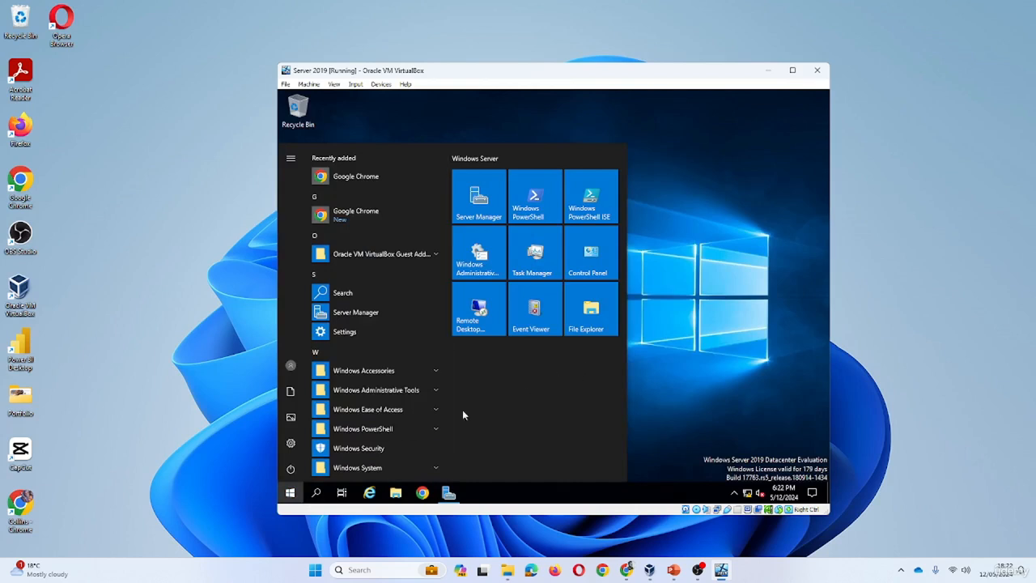
scroll(393, 351, "down", 1)
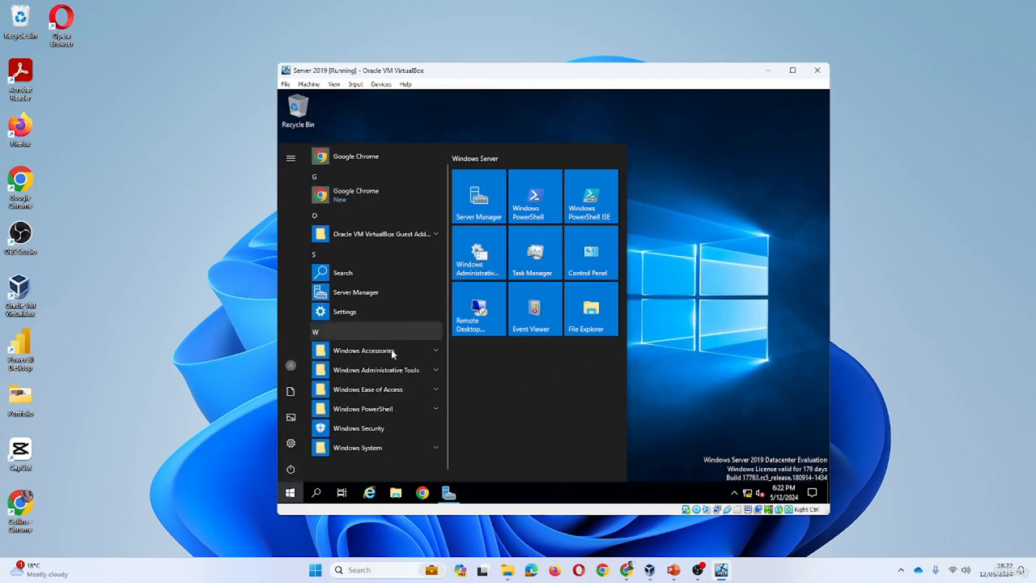
left_click(436, 369)
scroll(390, 383, "down", 1)
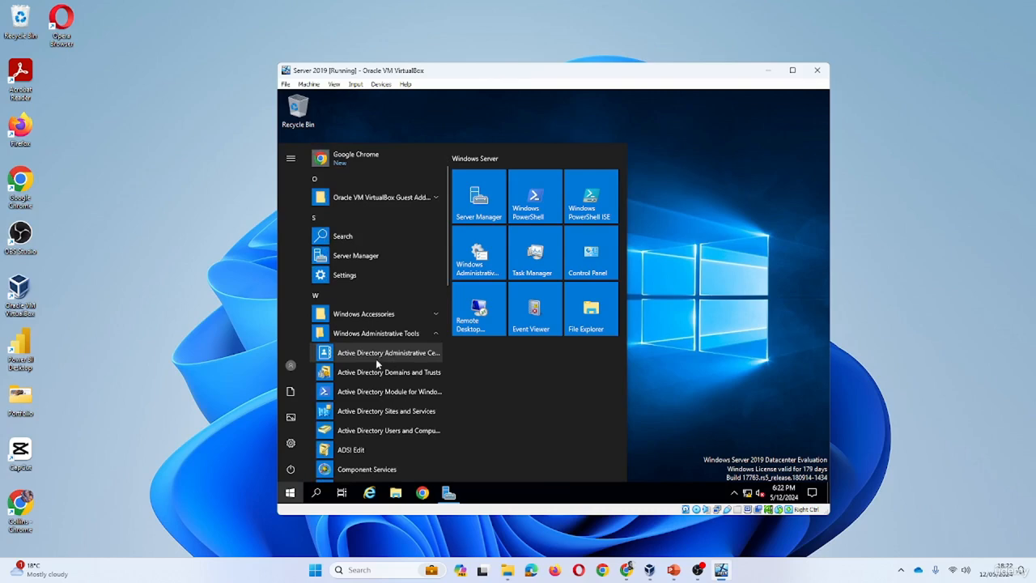
scroll(425, 357, "down", 3)
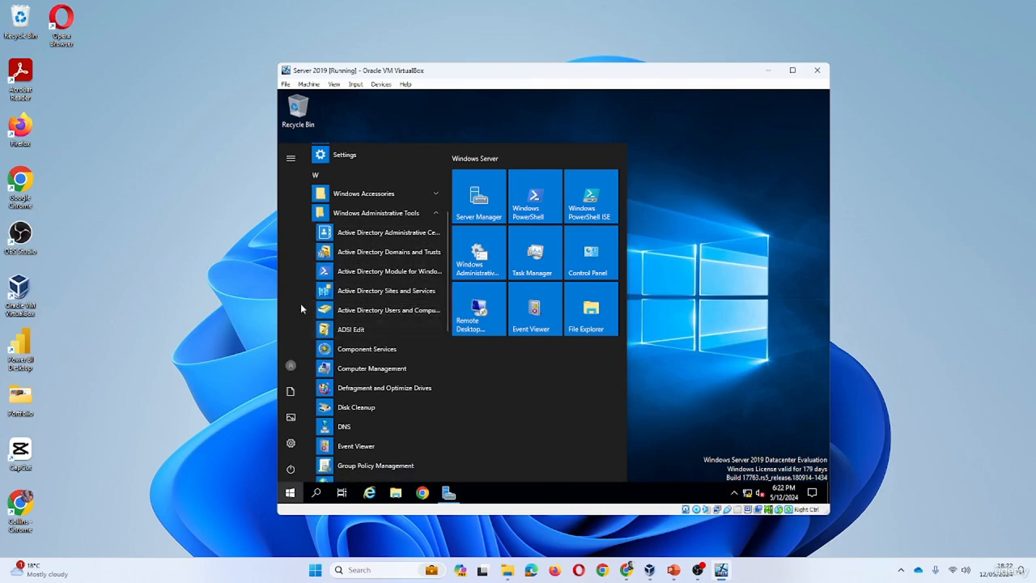
Open Active Directory Users and Computers, expand axtraxia.local and list its Users container
left_click(382, 314)
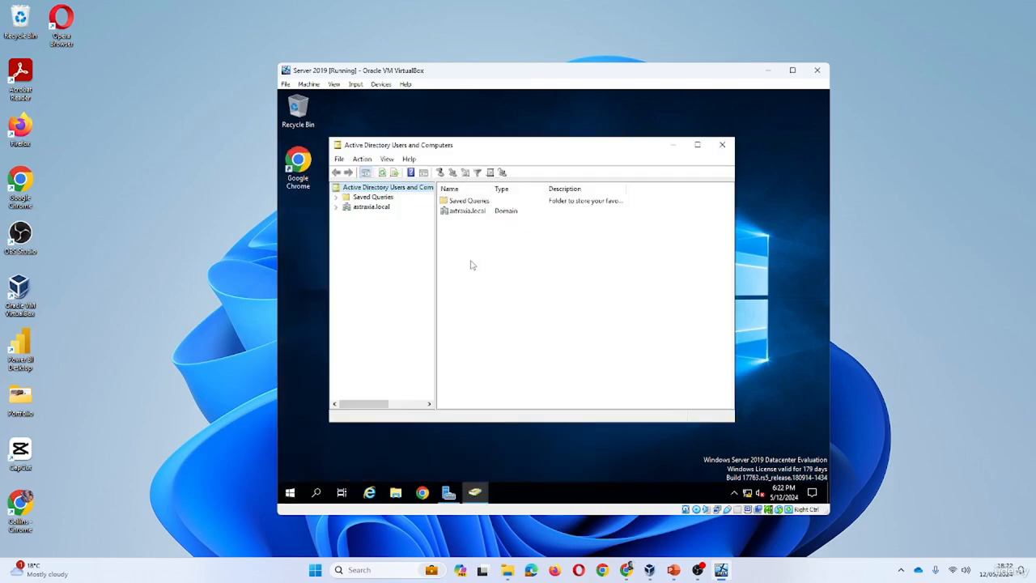
left_click_drag(567, 151, 575, 193)
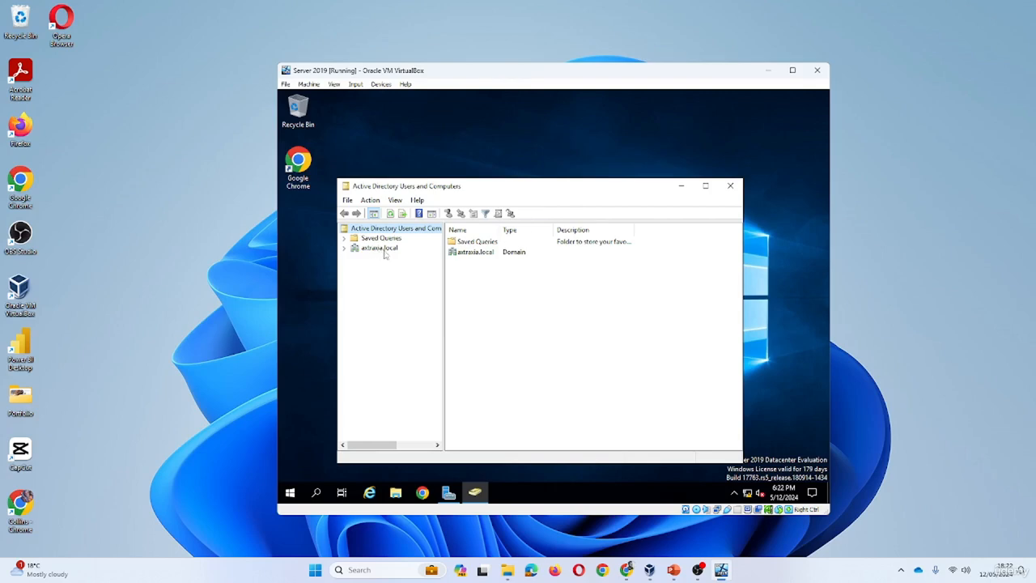
left_click(344, 248)
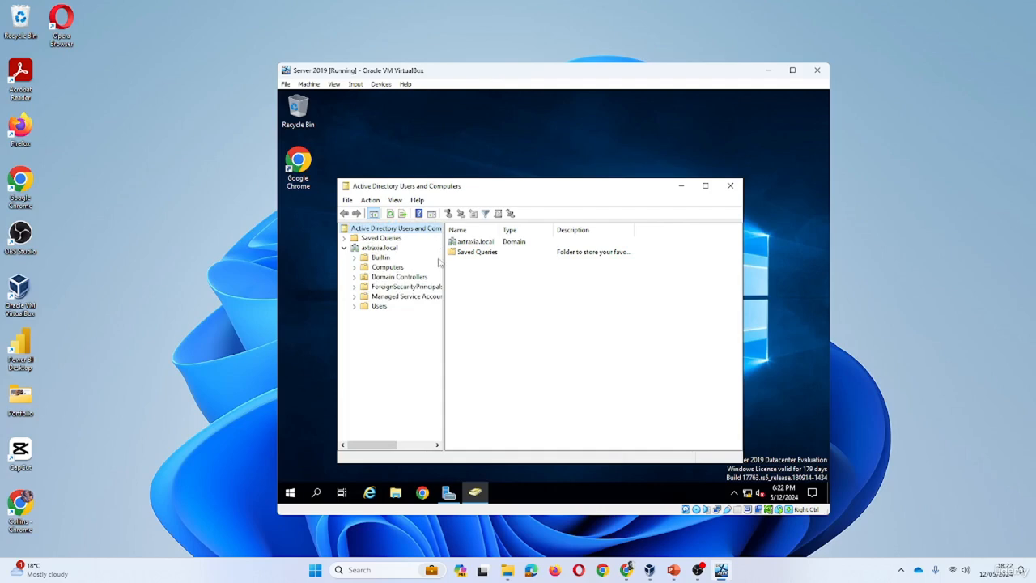
left_click(379, 307)
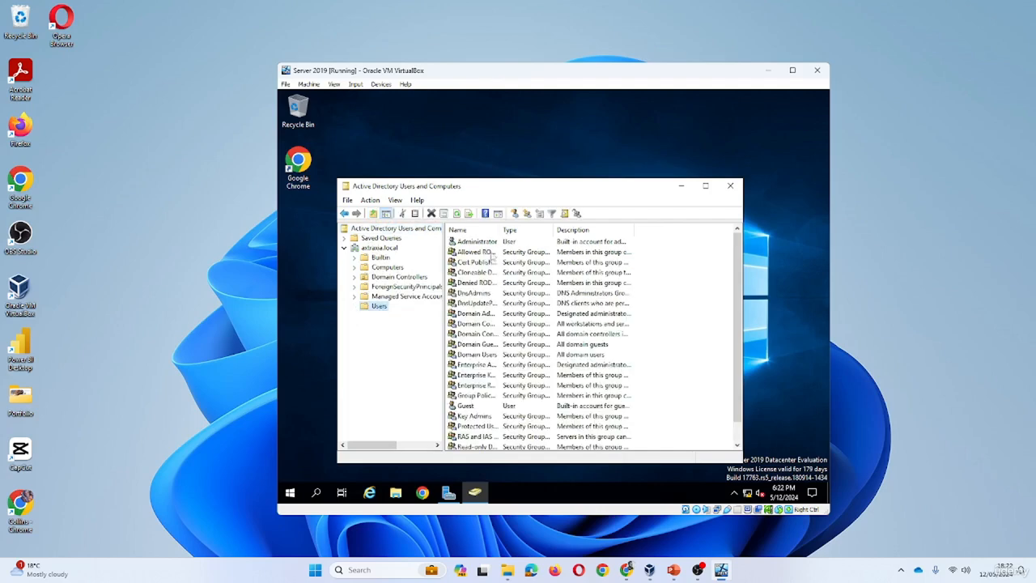
left_click_drag(498, 229, 527, 235)
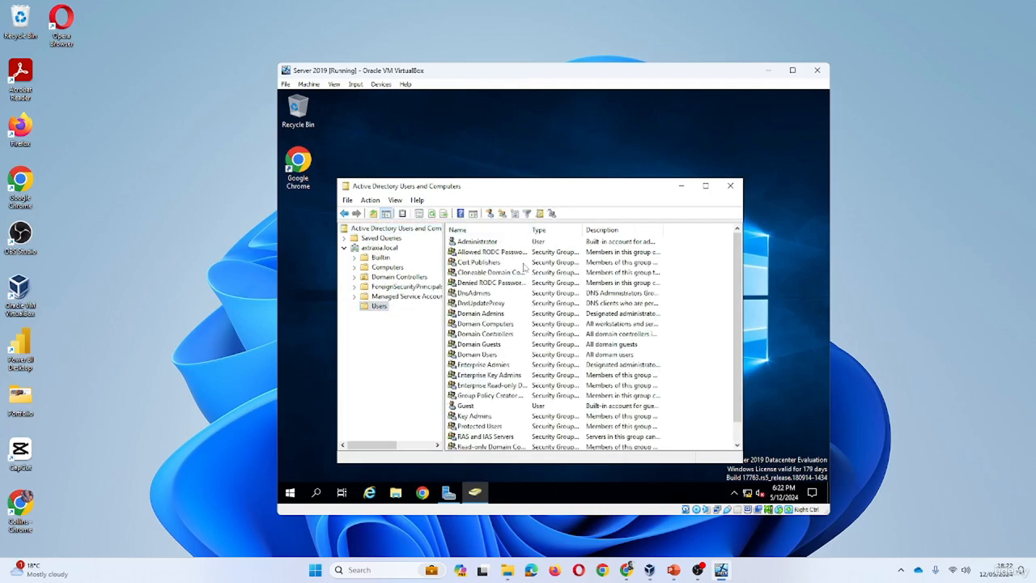
Check the Computers container, then return to scroll the Users container's accounts and groups
scroll(498, 296, "down", 1)
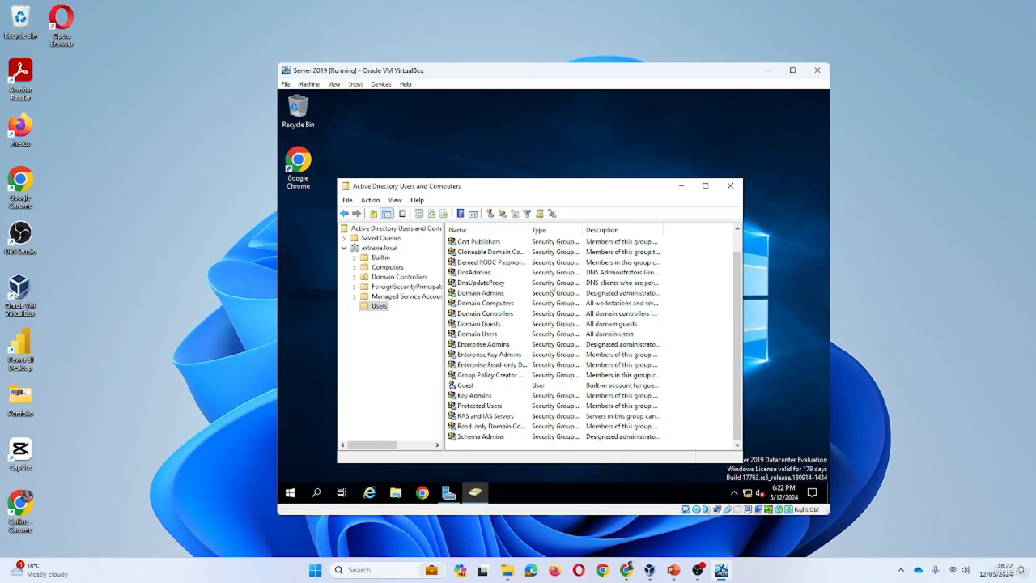
left_click(354, 268)
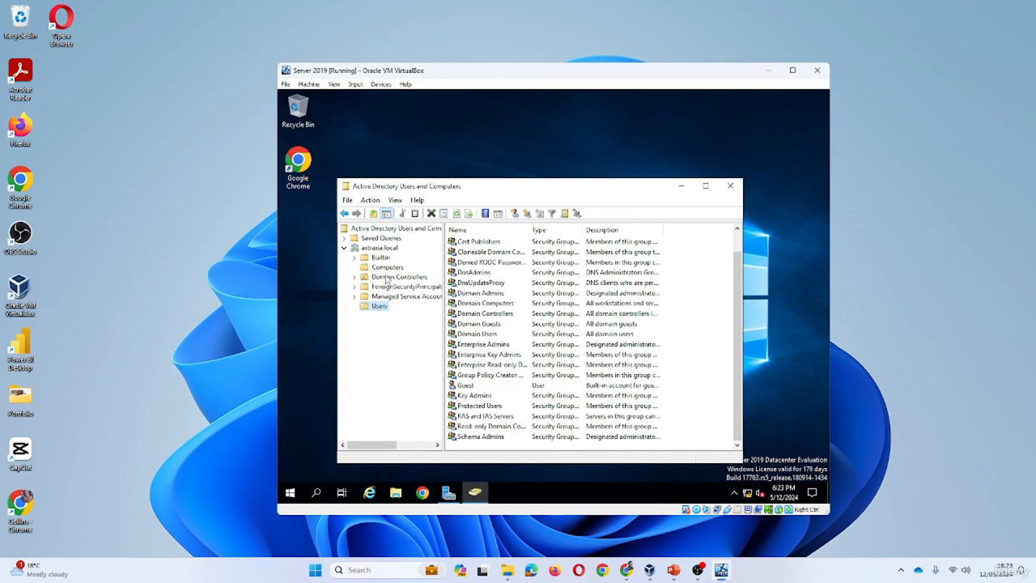
left_click(380, 267)
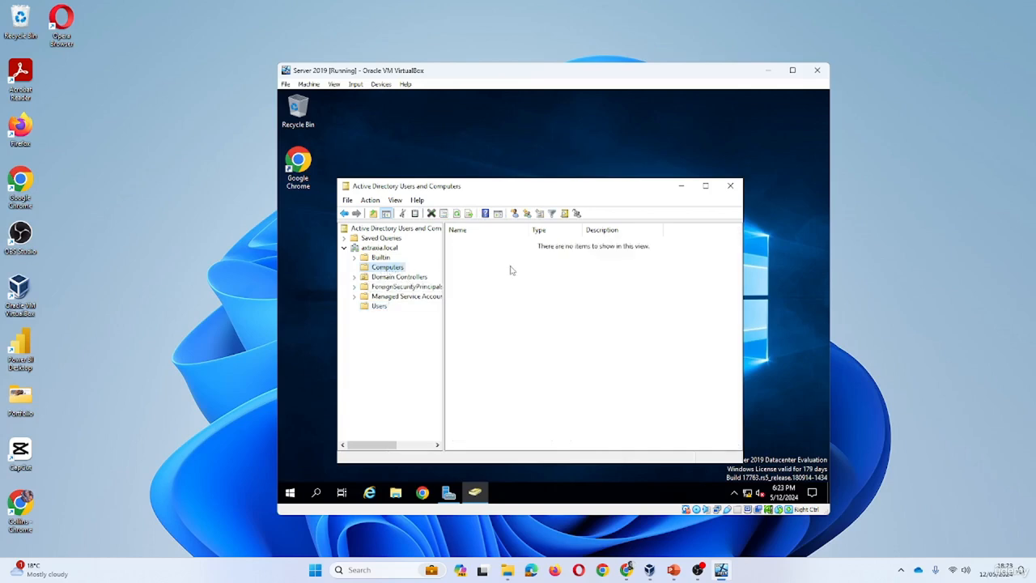
left_click(378, 307)
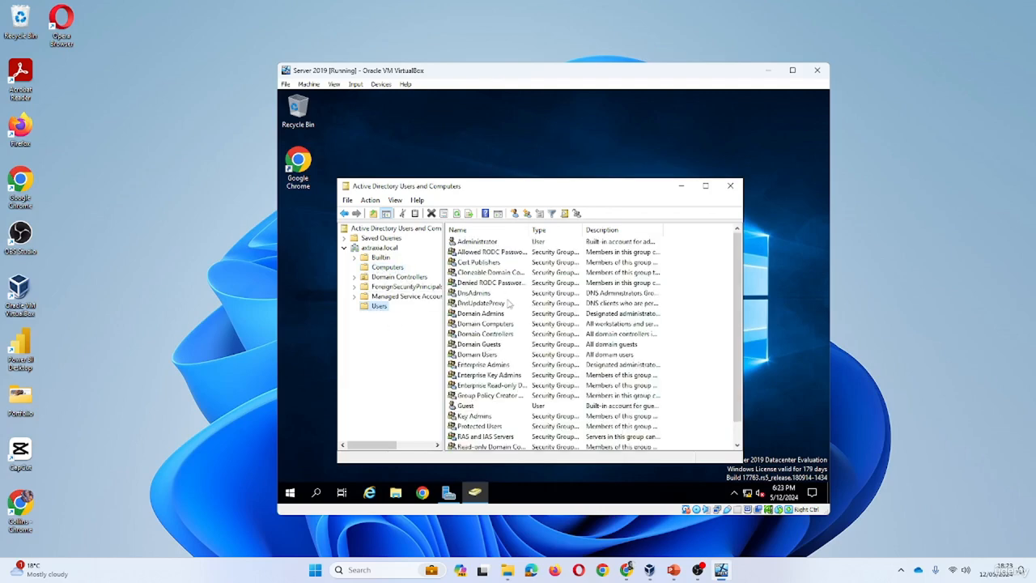
scroll(510, 306, "down", 1)
scroll(552, 317, "up", 1)
right_click(387, 307)
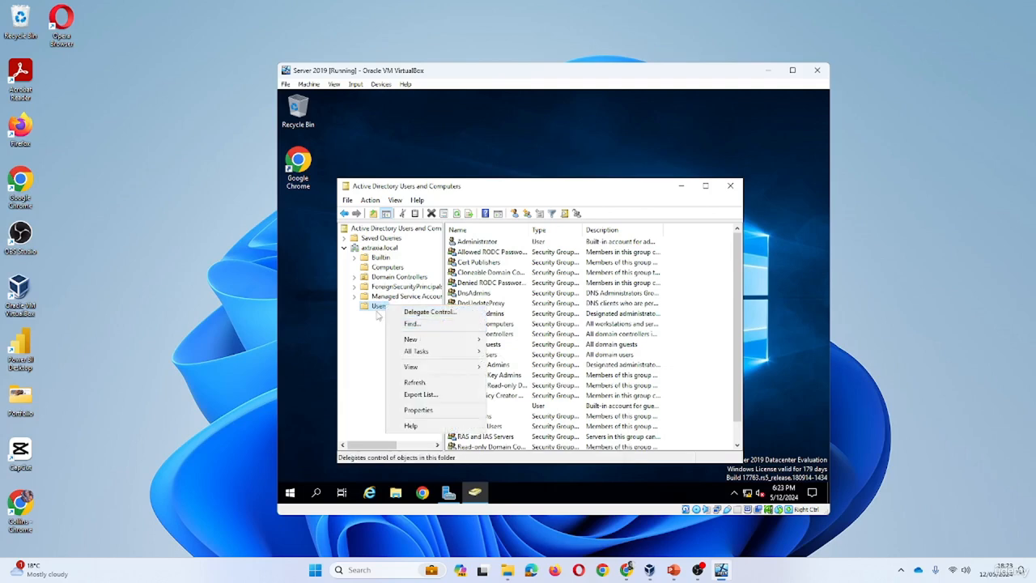
mouse_move(412, 339)
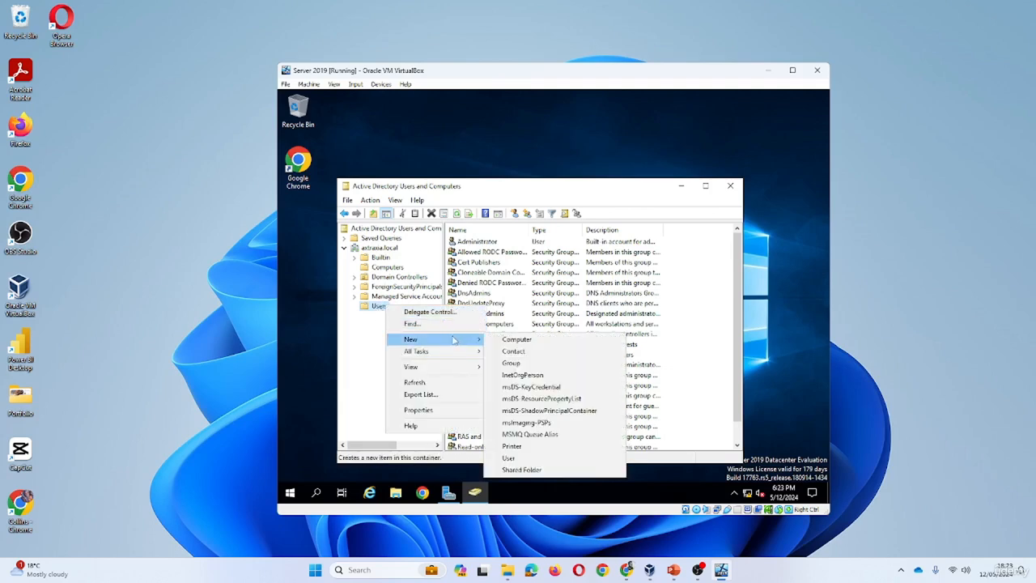
left_click(512, 458)
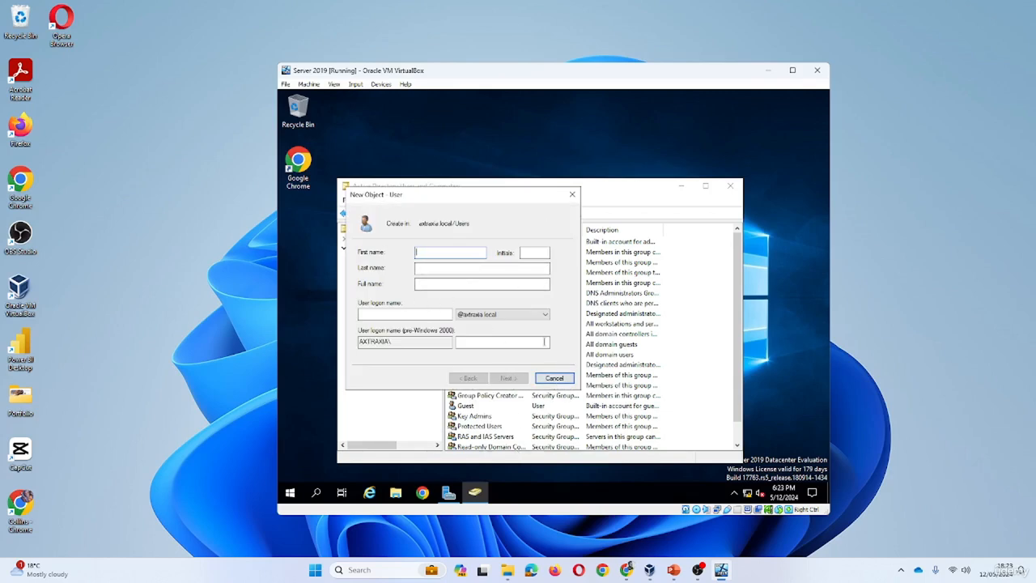
left_click(554, 378)
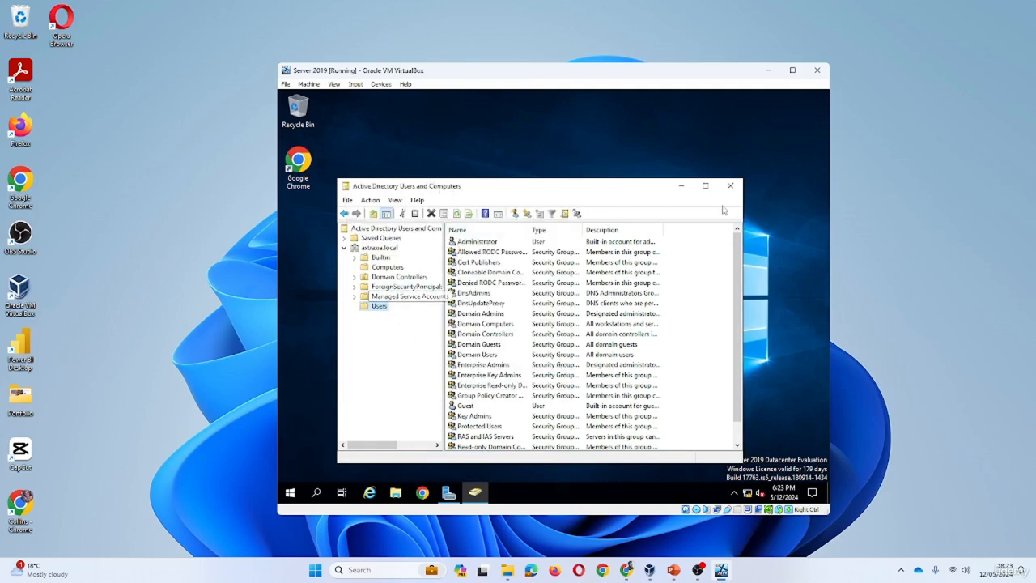
left_click_drag(624, 193, 655, 171)
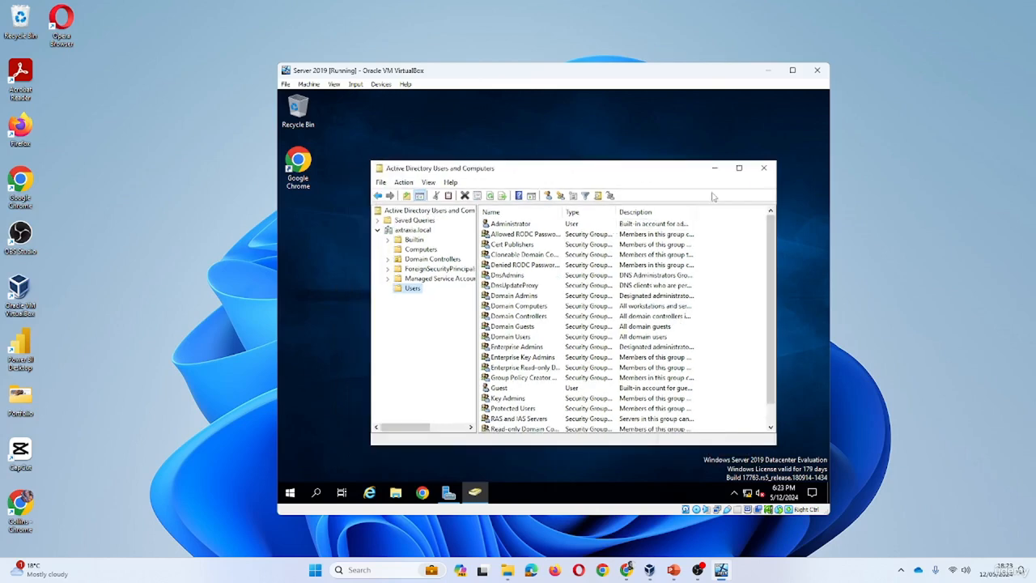
Close Active Directory Users and Computers and switch Server Manager to its DNS page
left_click(764, 168)
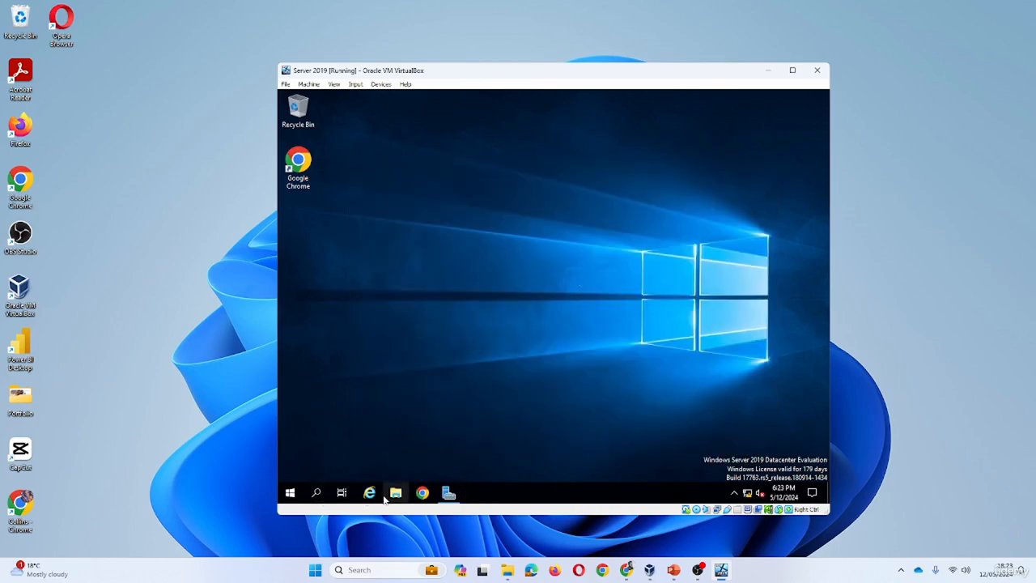
left_click(448, 492)
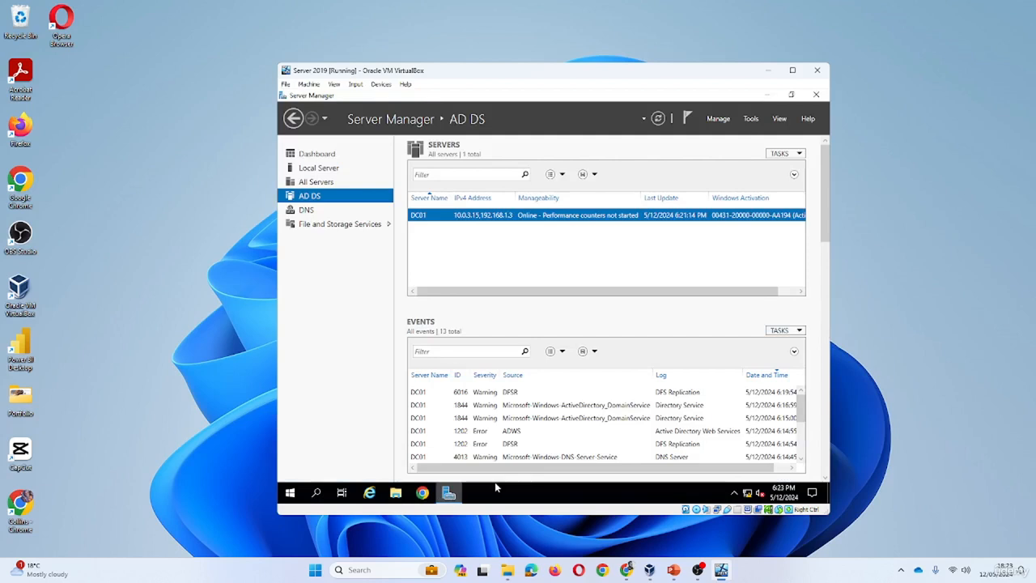
left_click(752, 121)
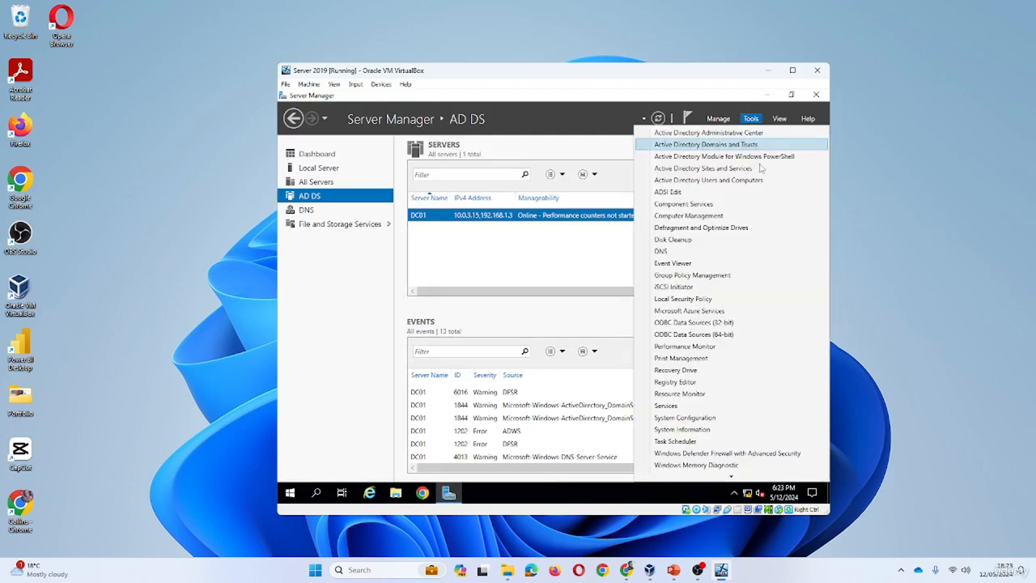
left_click(613, 148)
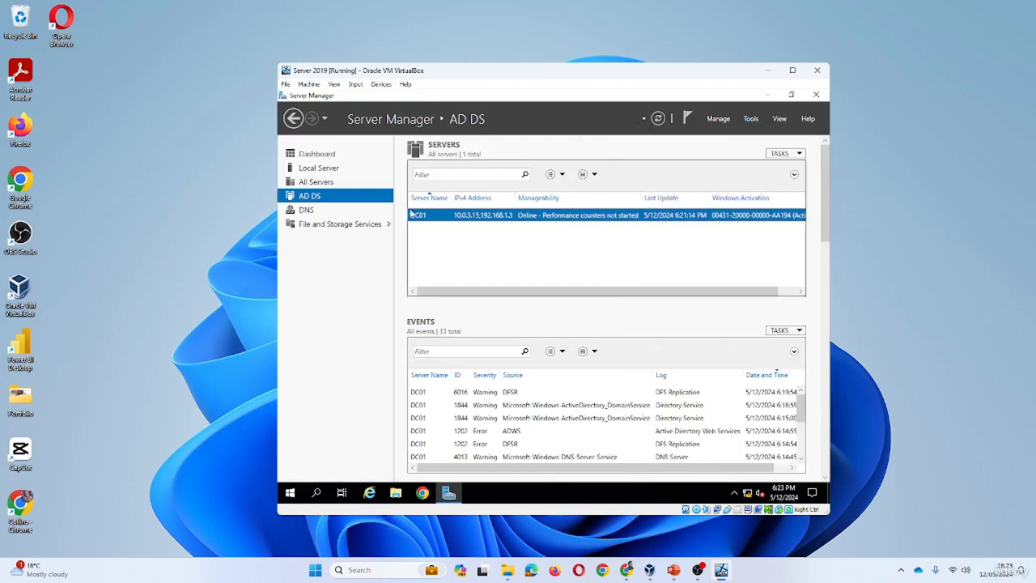
left_click(312, 209)
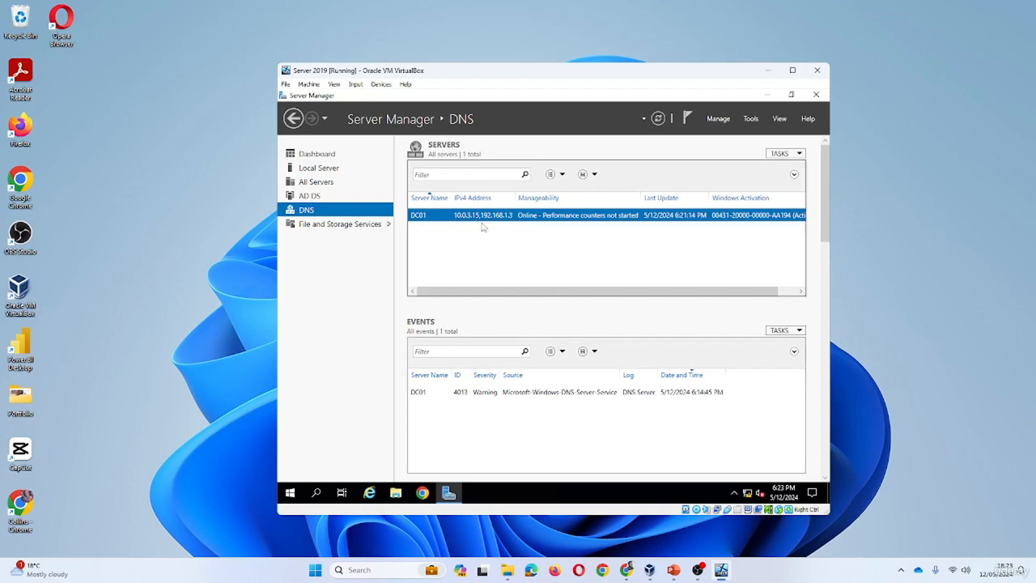
left_click(752, 118)
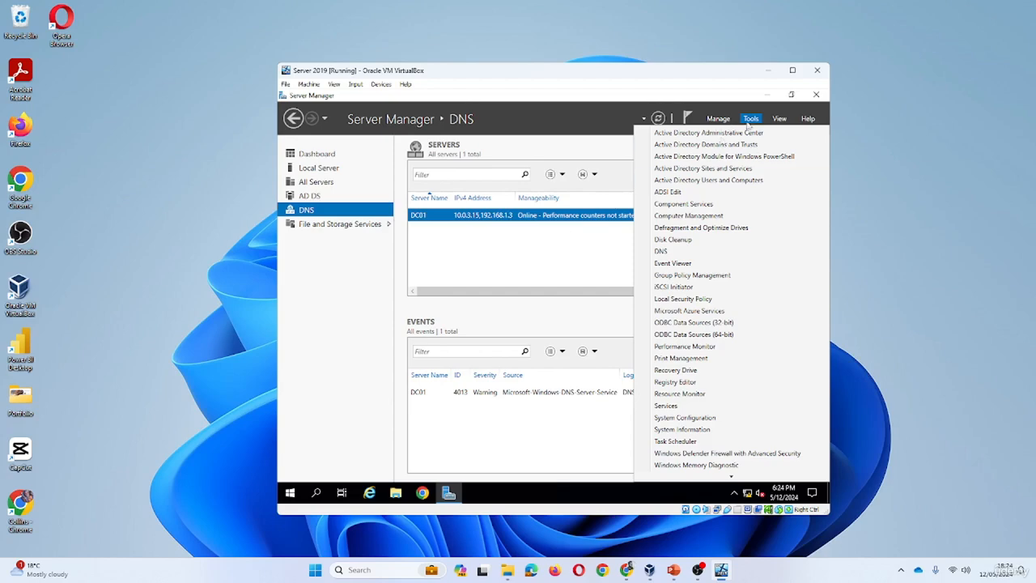
Launch DNS Manager, search 'dns' in the guest's Start menu, then close DNS Manager
left_click(662, 252)
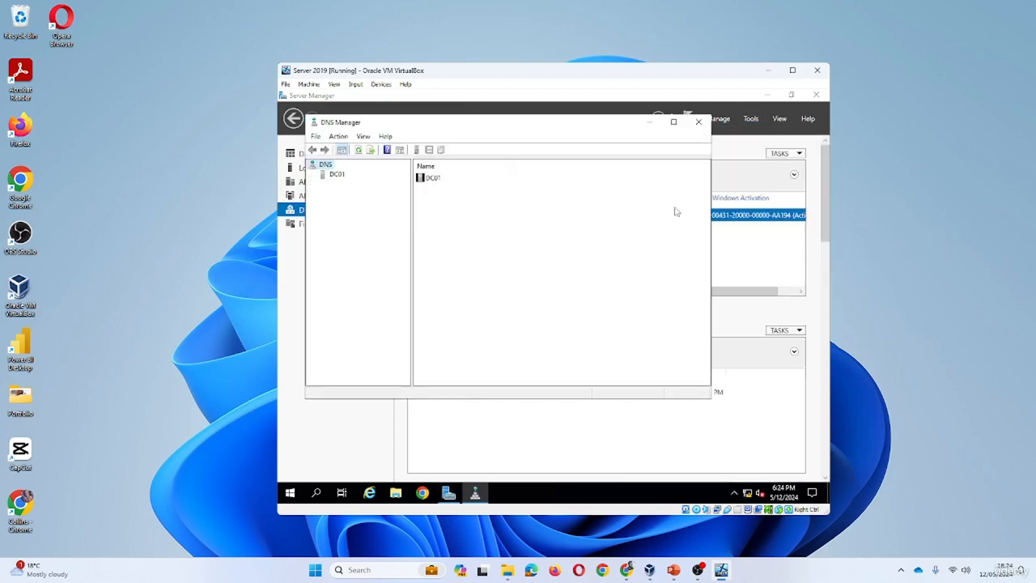
left_click(291, 492)
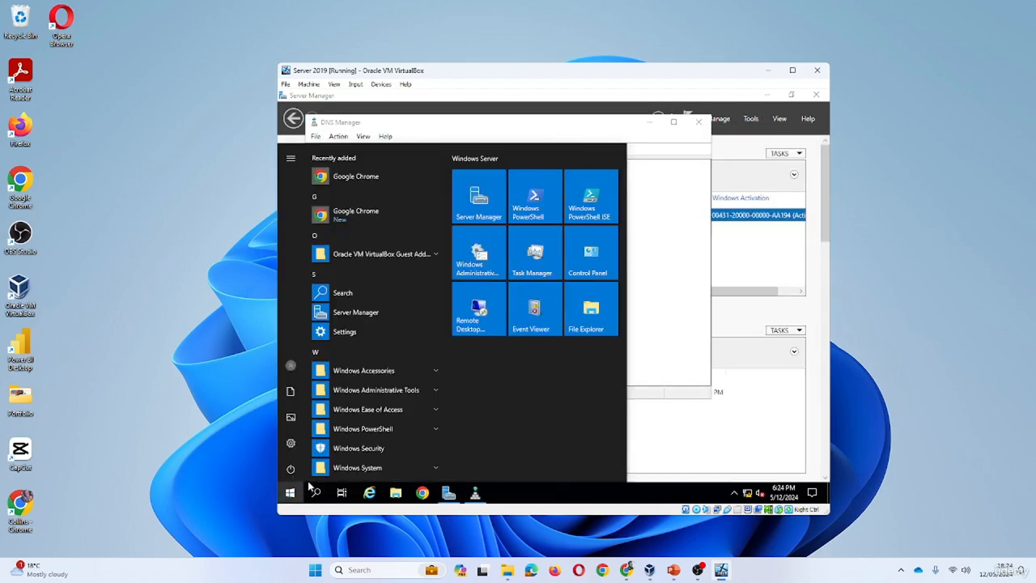
type("dns")
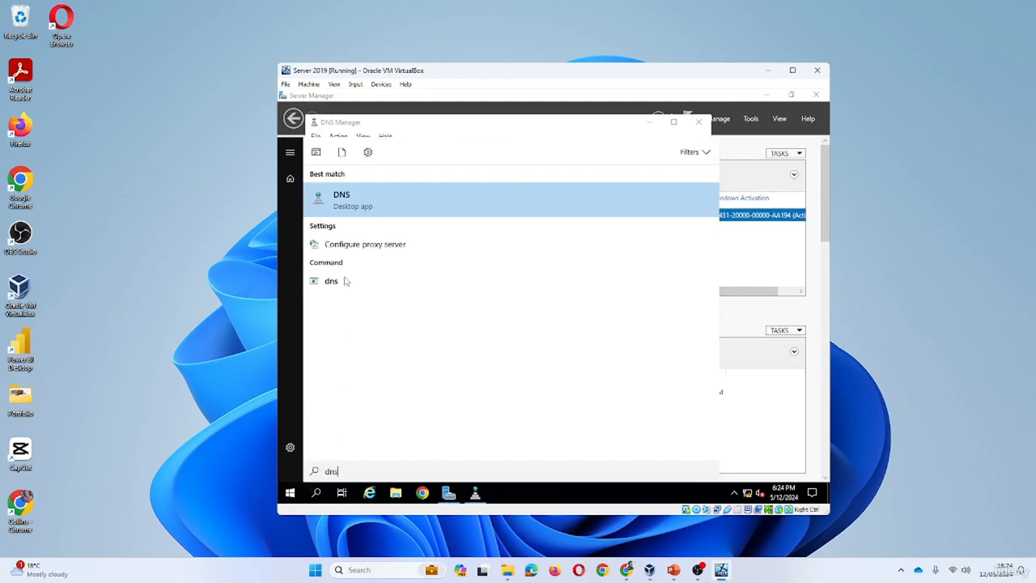
left_click(699, 121)
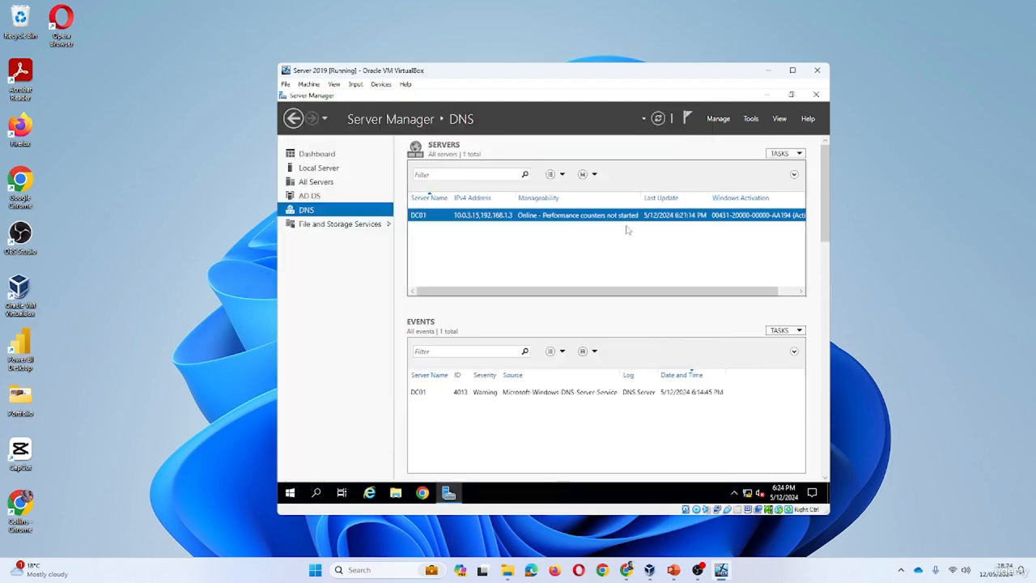
Reopen DNS Manager from Tools, select DC01 to view its zones and forwarders, and return to Server Manager
left_click(750, 118)
left_click(661, 251)
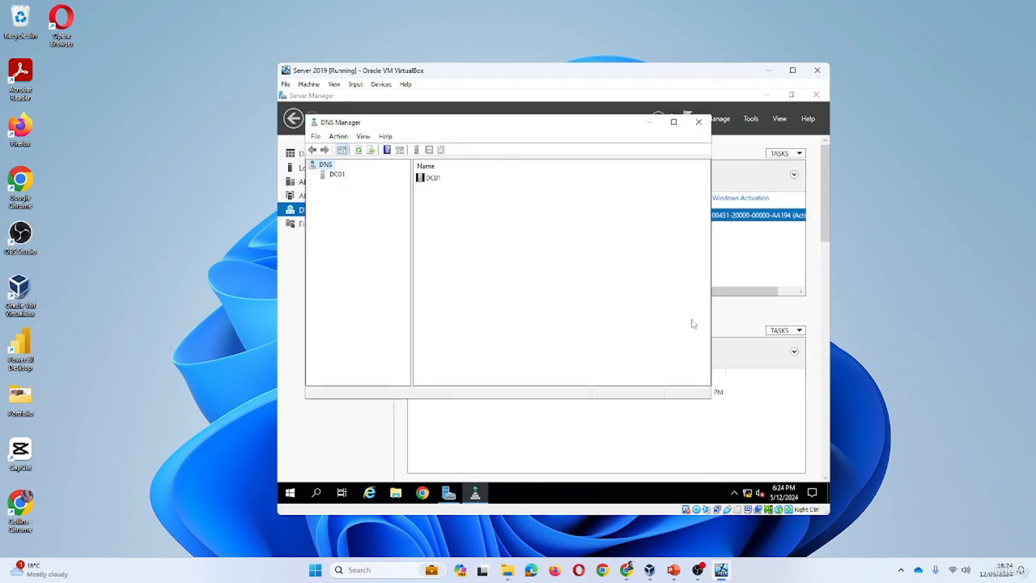
left_click(338, 175)
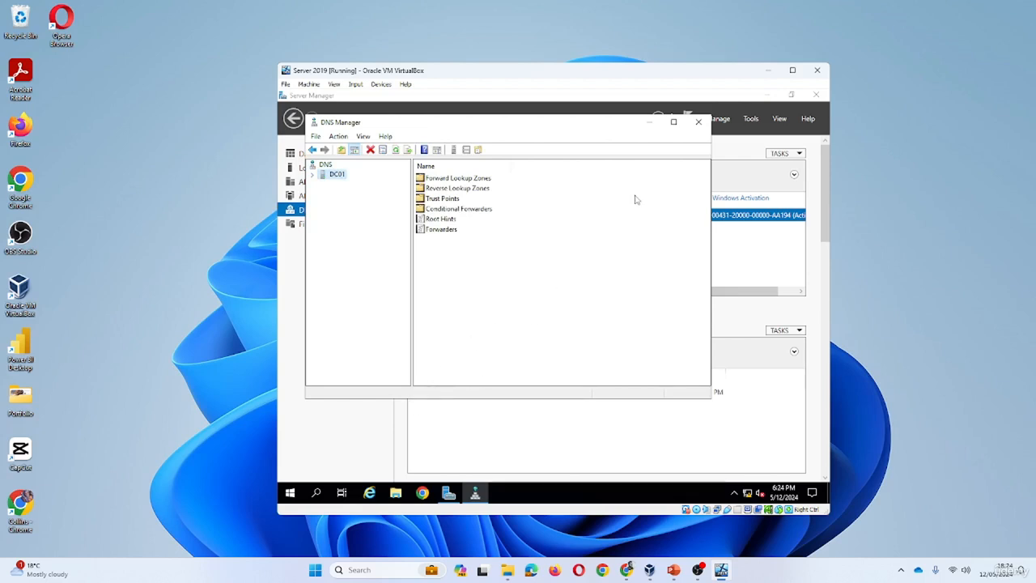
left_click_drag(613, 126, 671, 172)
left_click(345, 276)
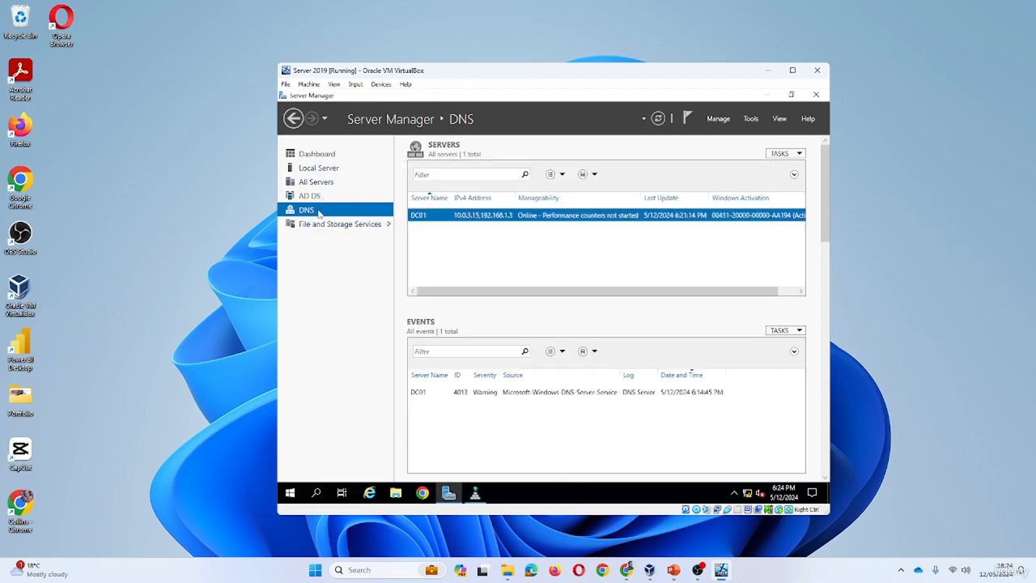
From the Local Server page, open the Ethernet adapter's properties in Network Connections
left_click(326, 170)
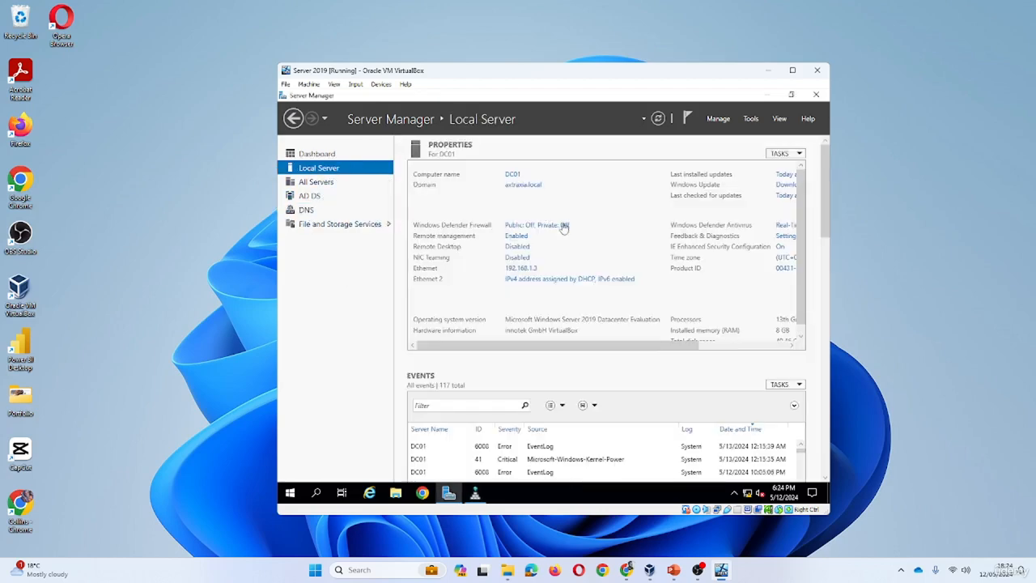
left_click(525, 270)
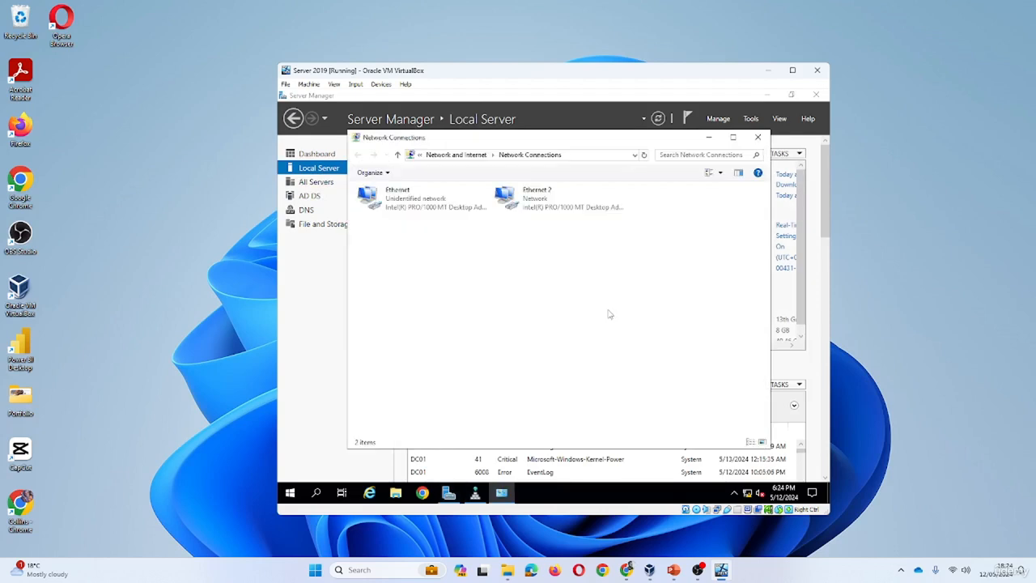
left_click(417, 204)
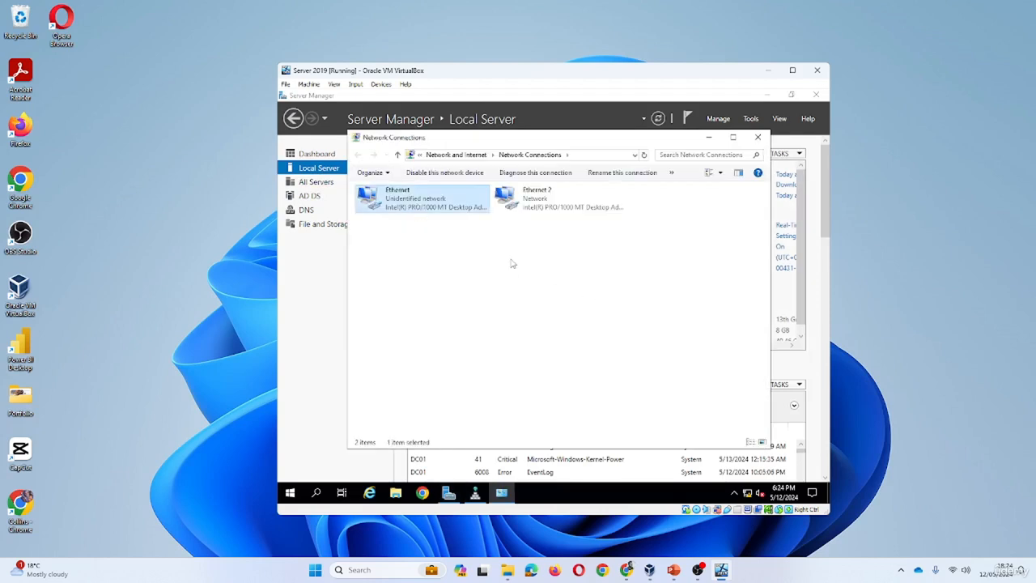
right_click(446, 208)
left_click(505, 311)
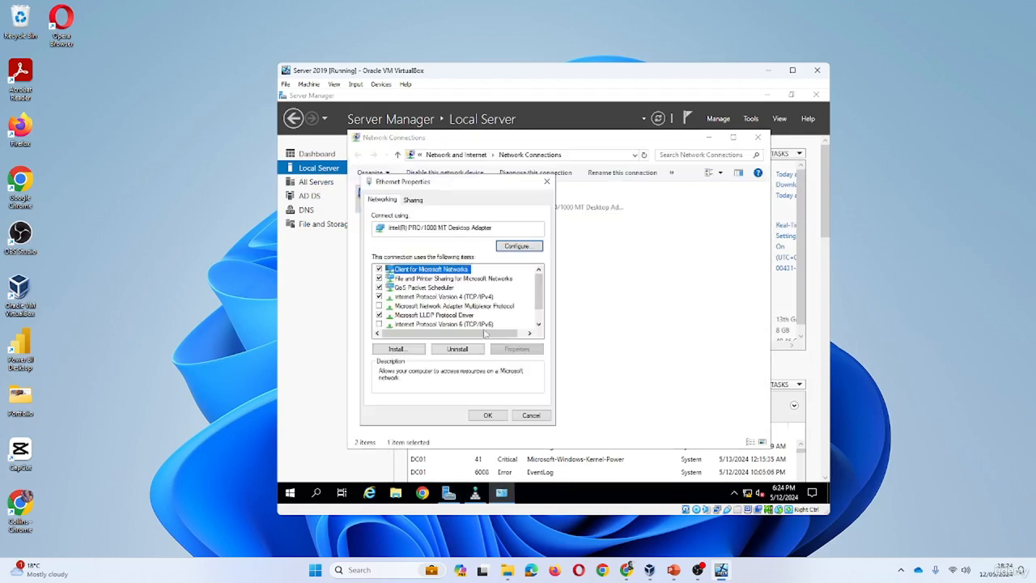
Check the Ethernet adapter's IPv4 address and DNS settings, then close all network windows
left_click(482, 297)
left_click(516, 349)
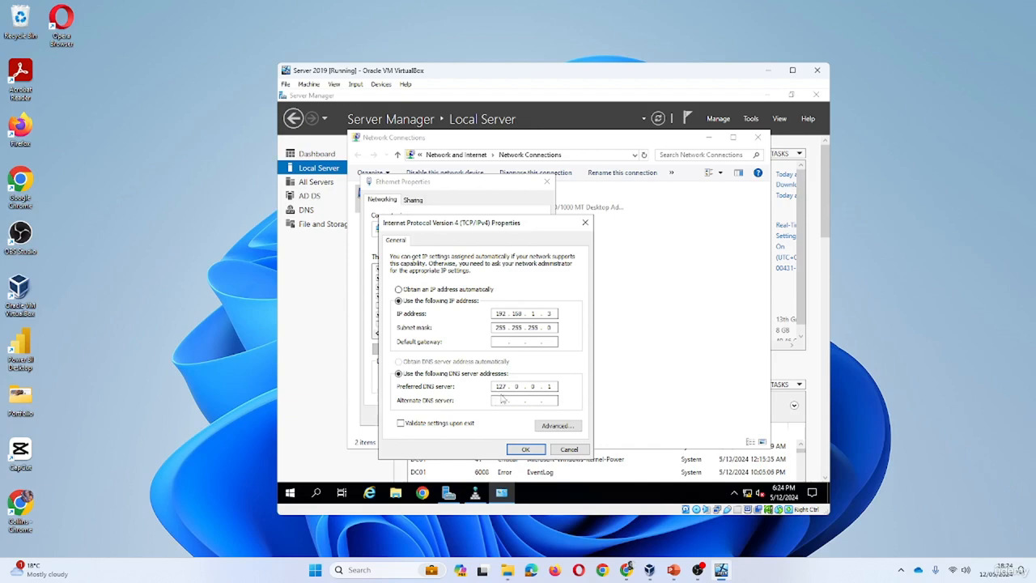
left_click(525, 449)
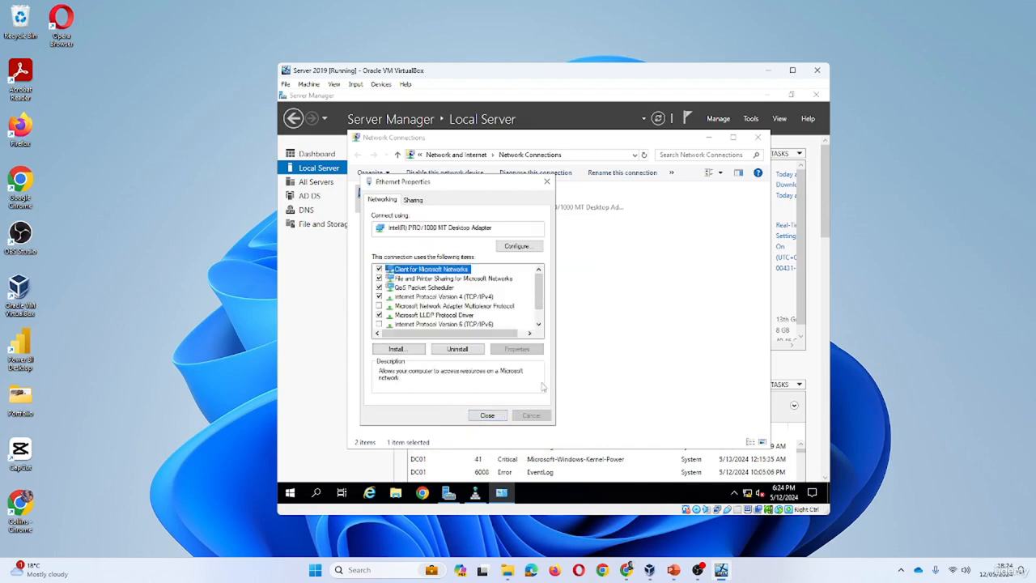
left_click(487, 415)
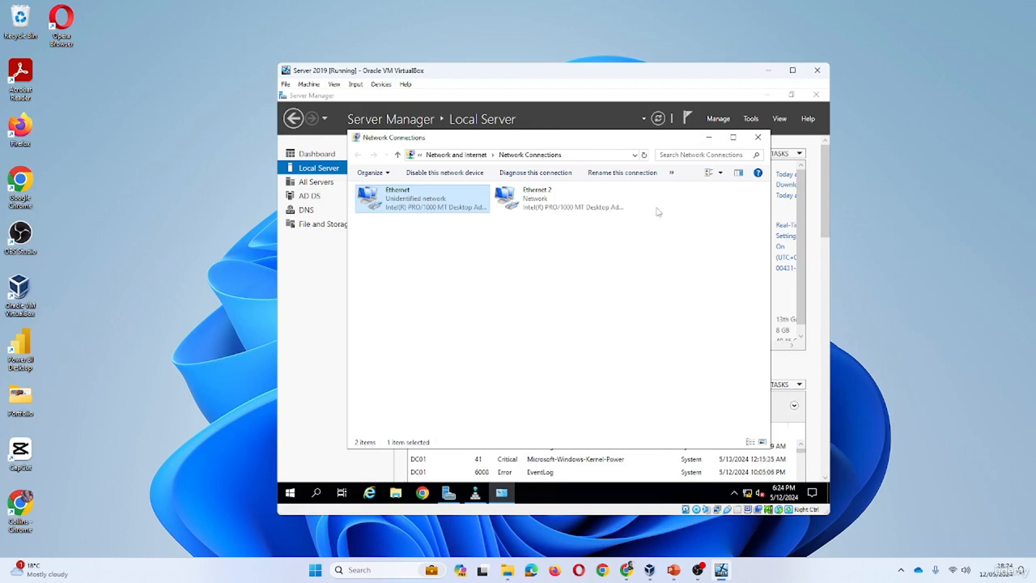
left_click(758, 137)
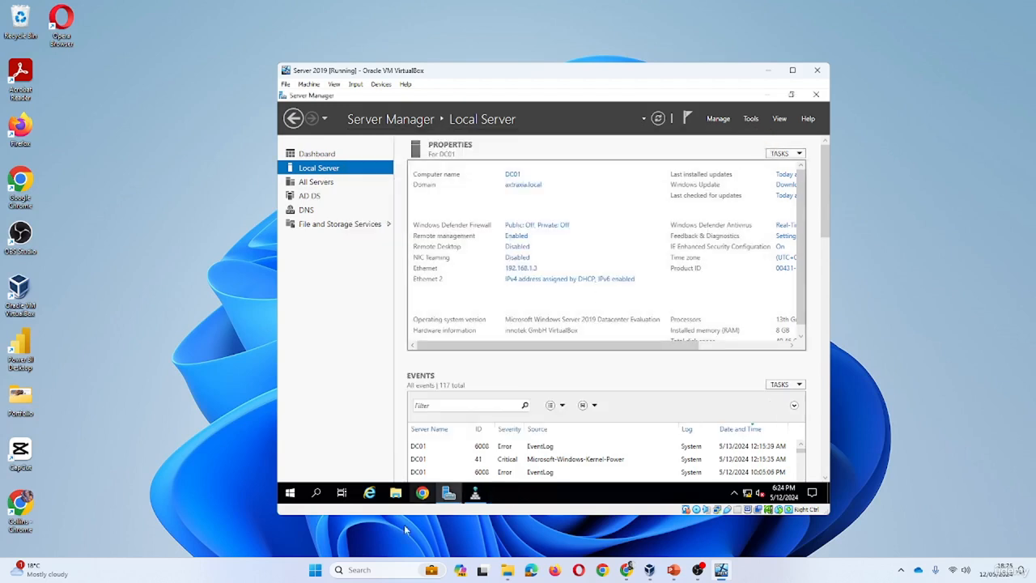
Expand DC01's Forward Lookup Zones in DNS Manager and open the _msdcs.axtraxia.local zone
left_click(476, 497)
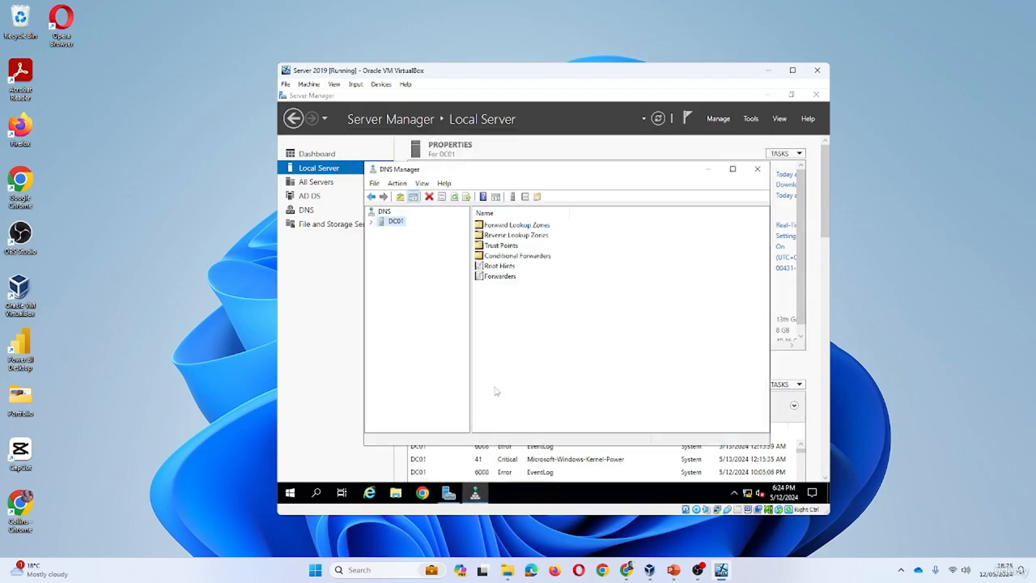
left_click(372, 223)
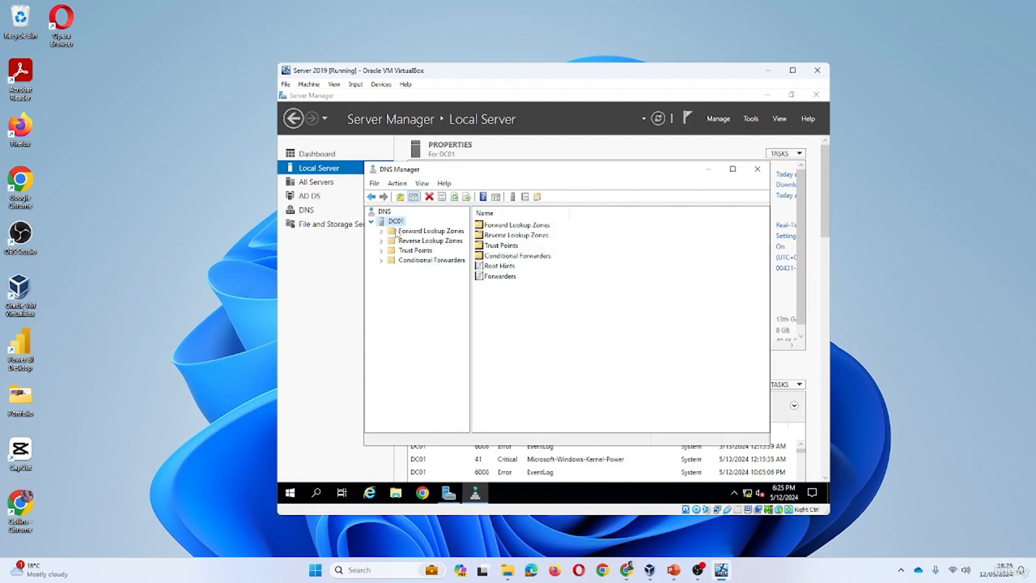
left_click(421, 233)
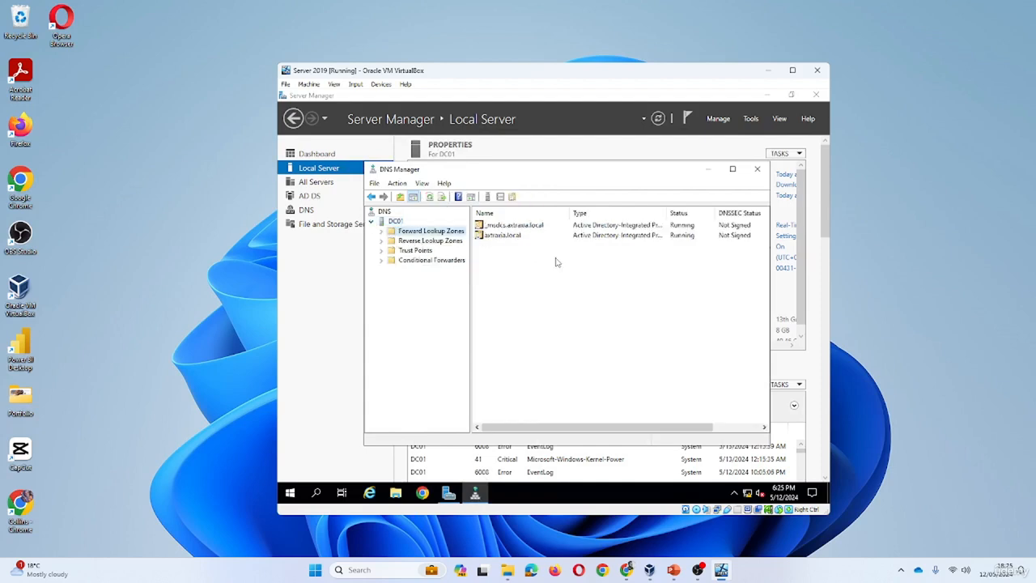
right_click(435, 232)
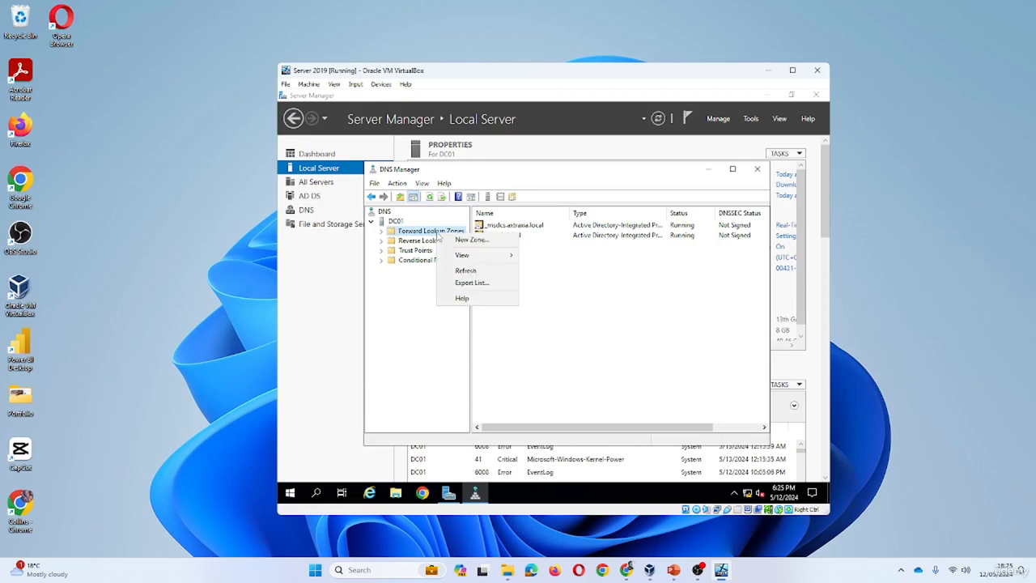
left_click(535, 348)
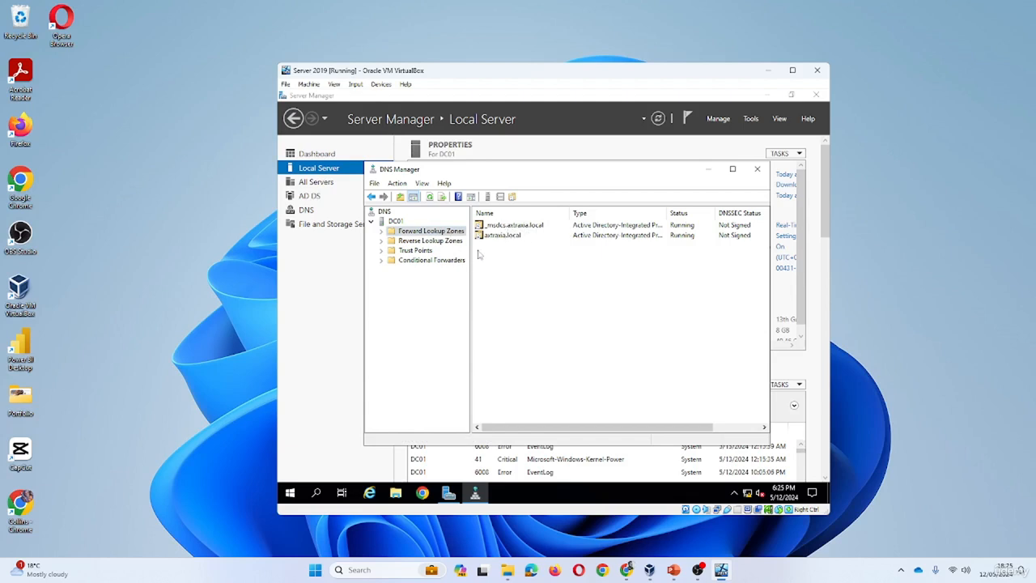
left_click(381, 231)
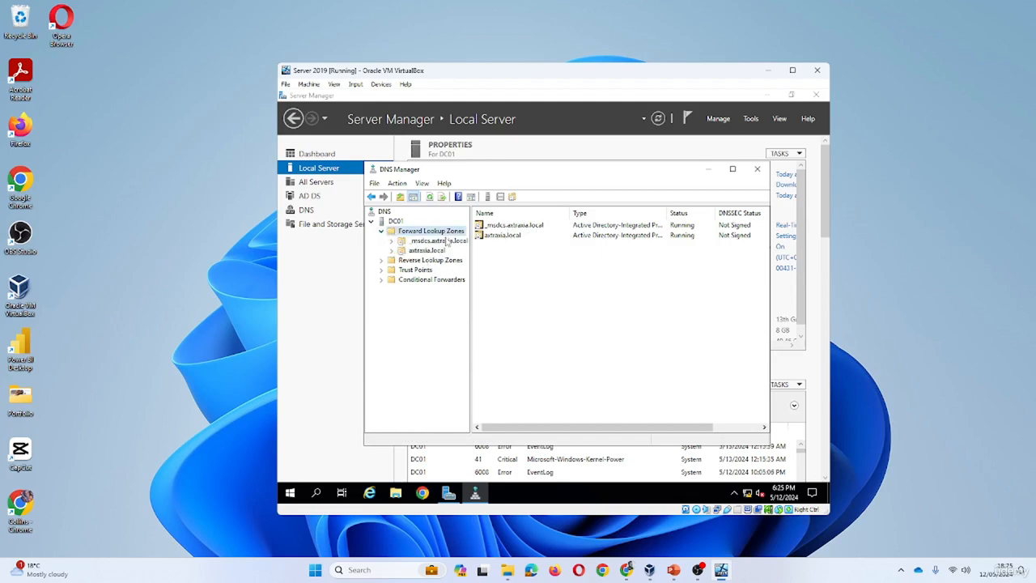
right_click(441, 242)
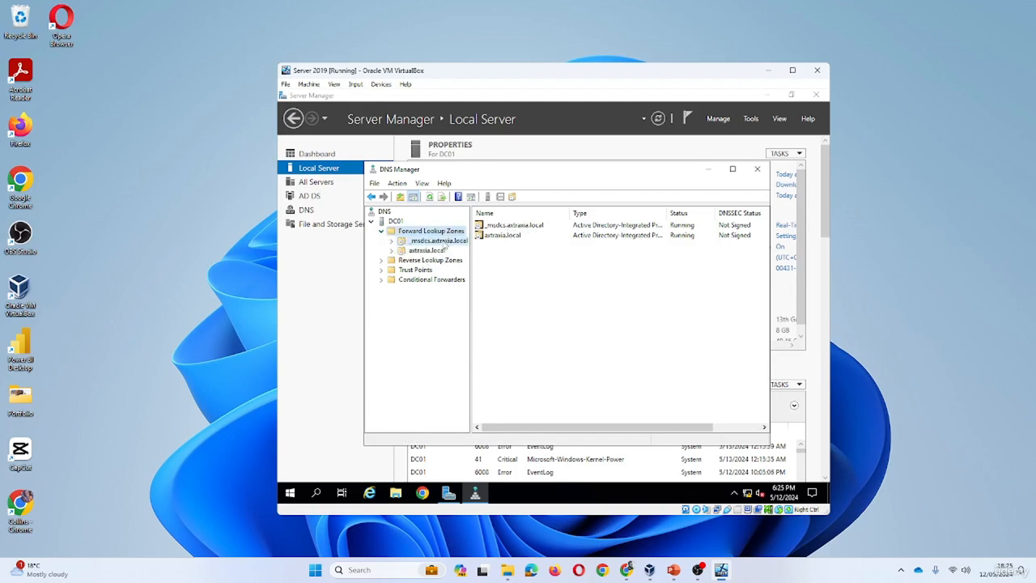
left_click(393, 242)
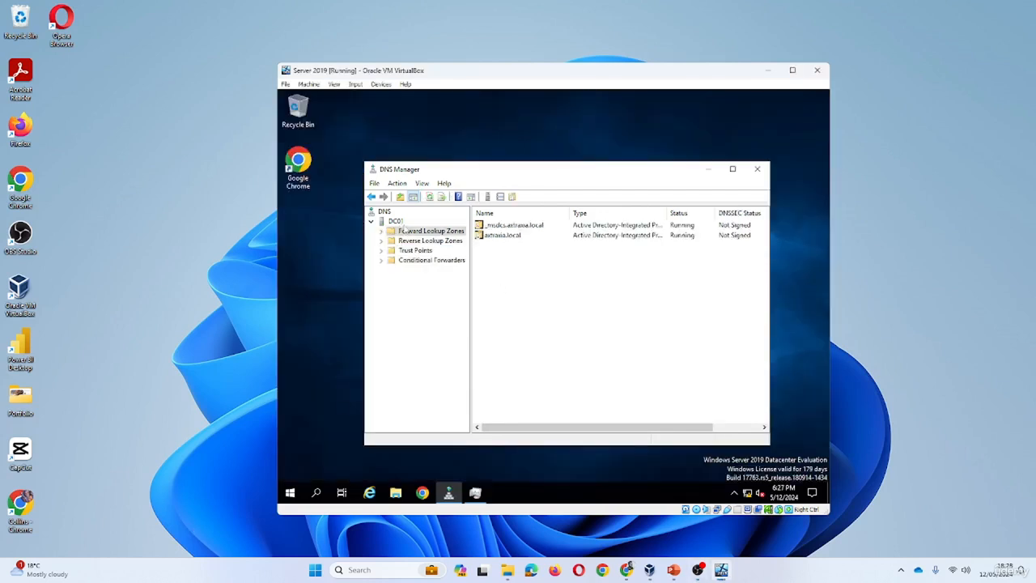
Open DC01's DNS server properties to confirm it listens on all IP addresses
right_click(399, 229)
right_click(395, 222)
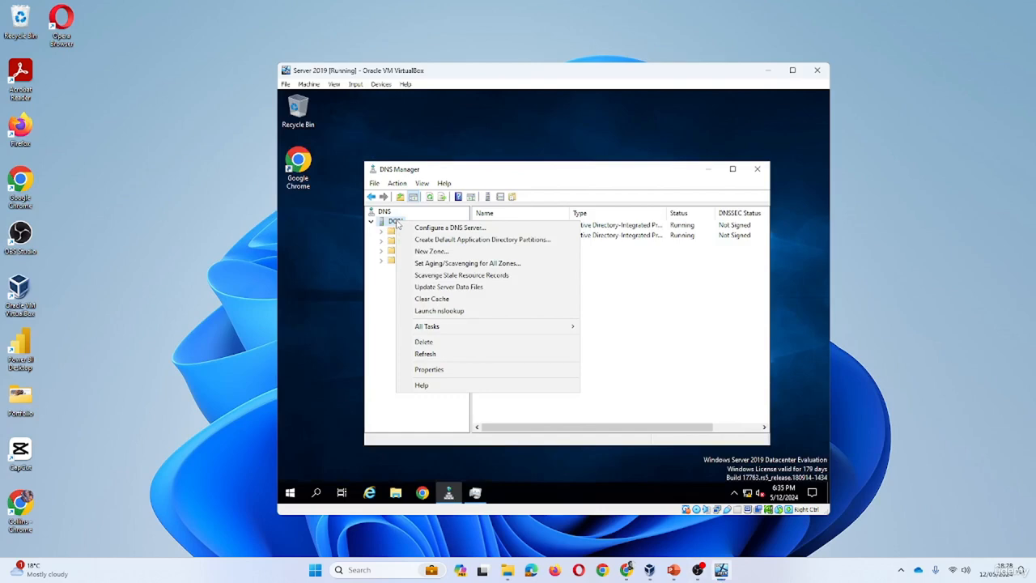
left_click(417, 369)
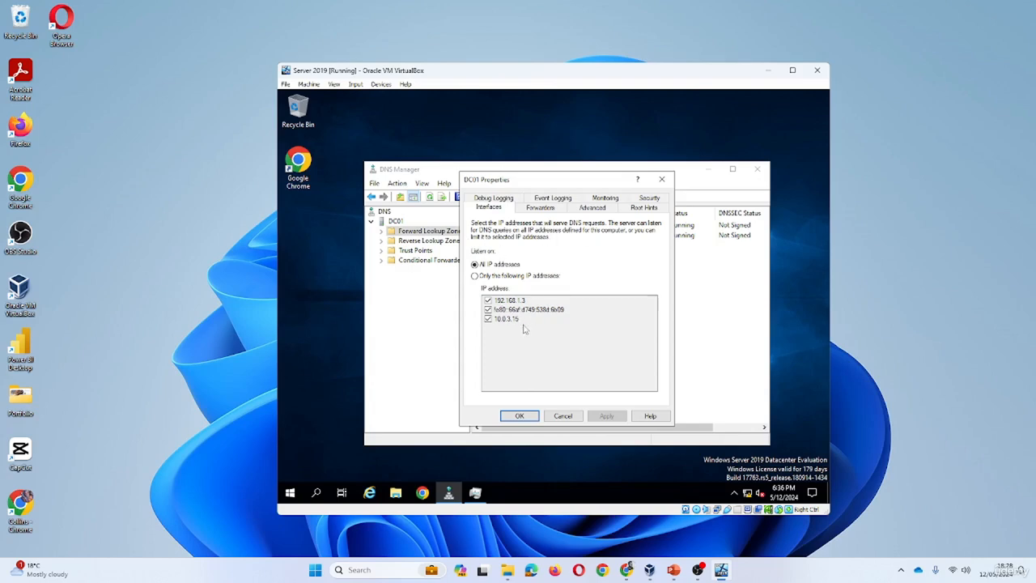
Review the forwarder 192.168.8.1 (homerouter.cpe) without changes, then return to Interfaces
left_click(543, 212)
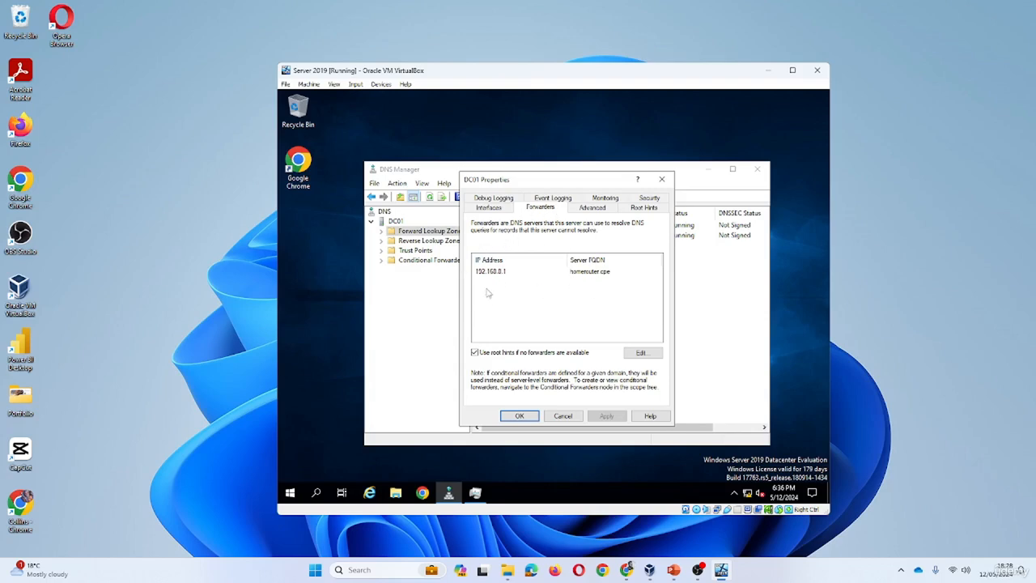
left_click(635, 356)
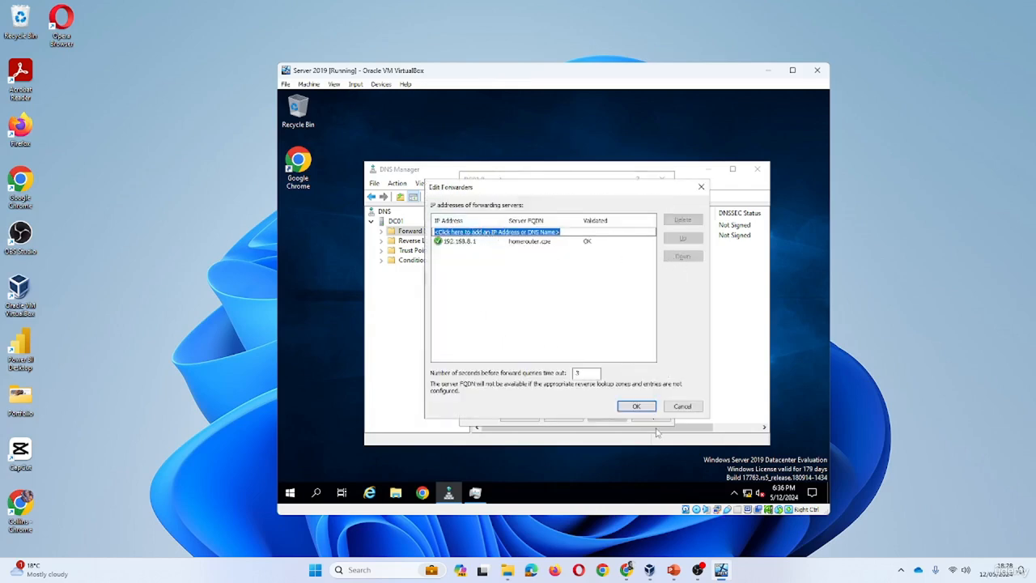
left_click(682, 405)
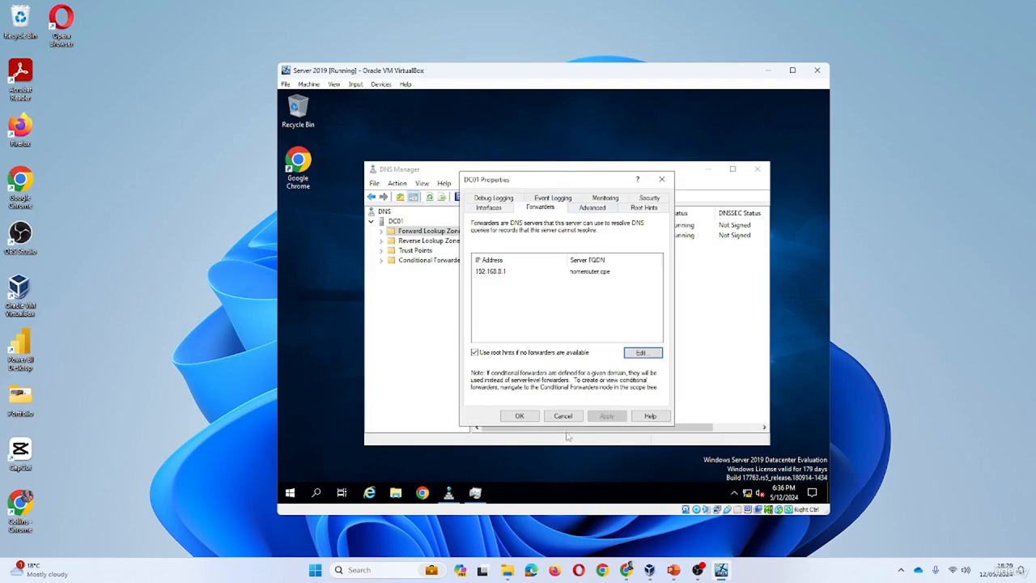
left_click(490, 208)
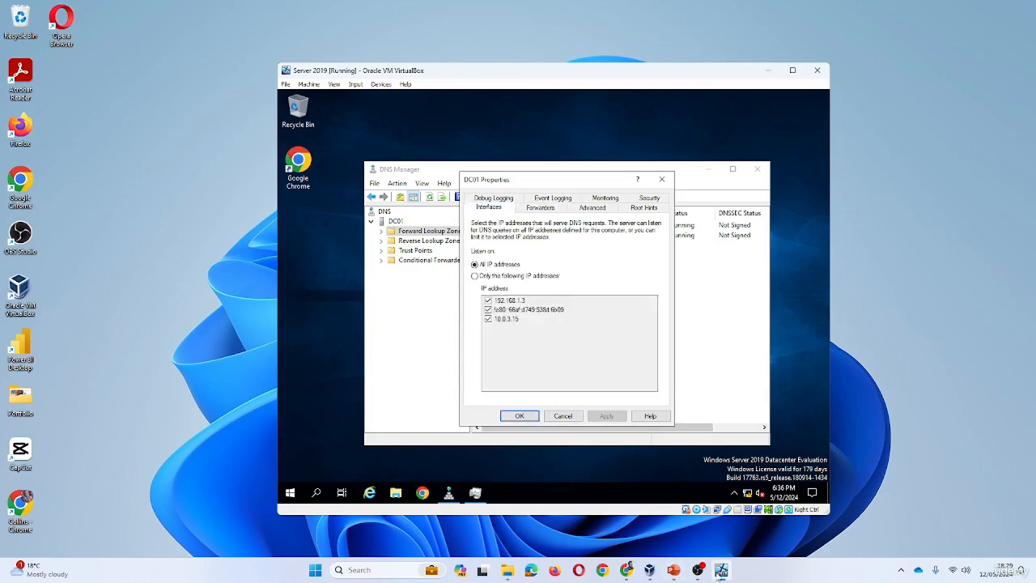
mouse_move(719, 575)
left_click(380, 569)
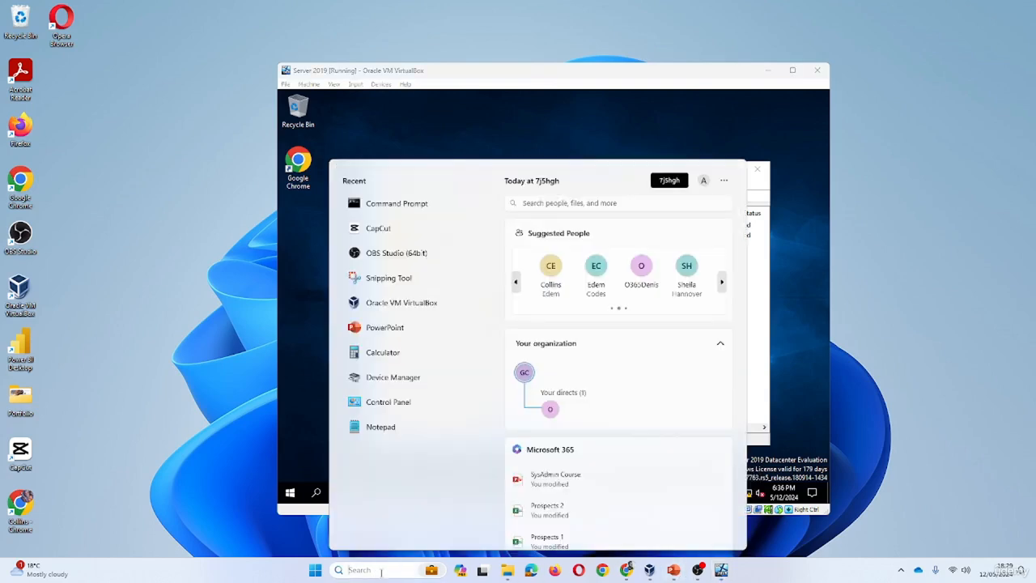
Capture a rectangular Snipping Tool snip of DC01's DNS Interfaces IP address list
type("snip")
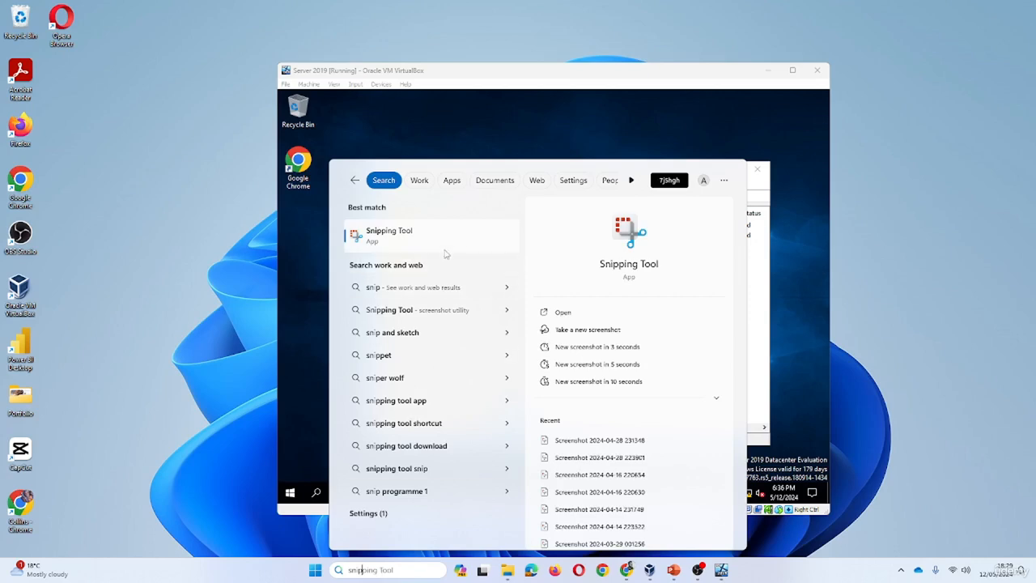
left_click(445, 249)
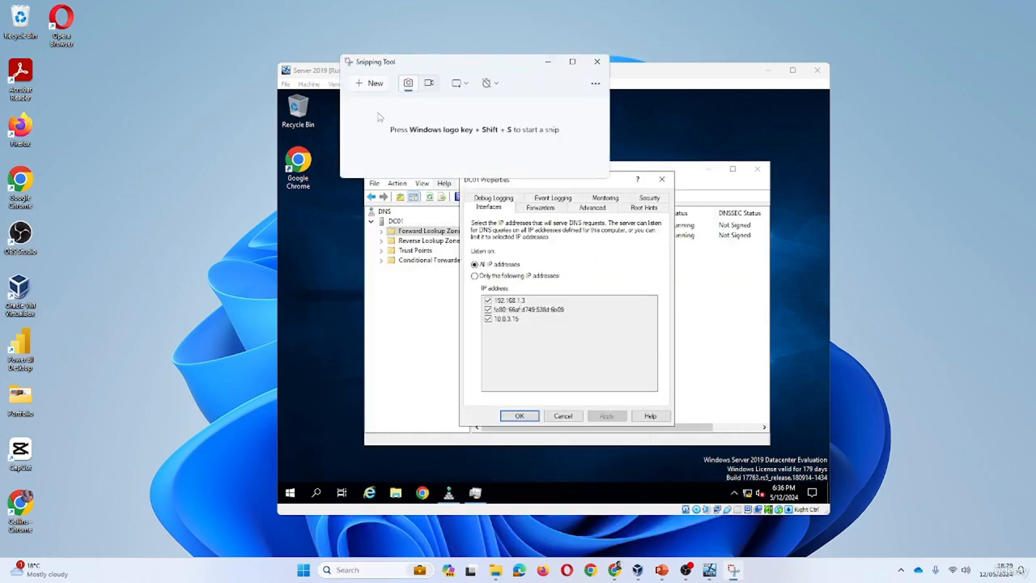
left_click(371, 84)
left_click_drag(465, 210, 660, 390)
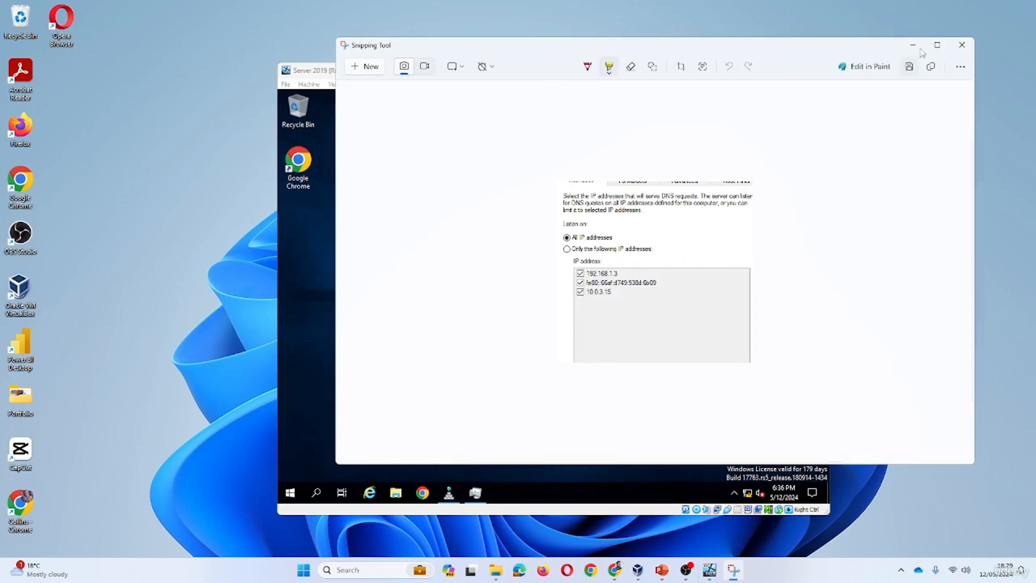
left_click(913, 45)
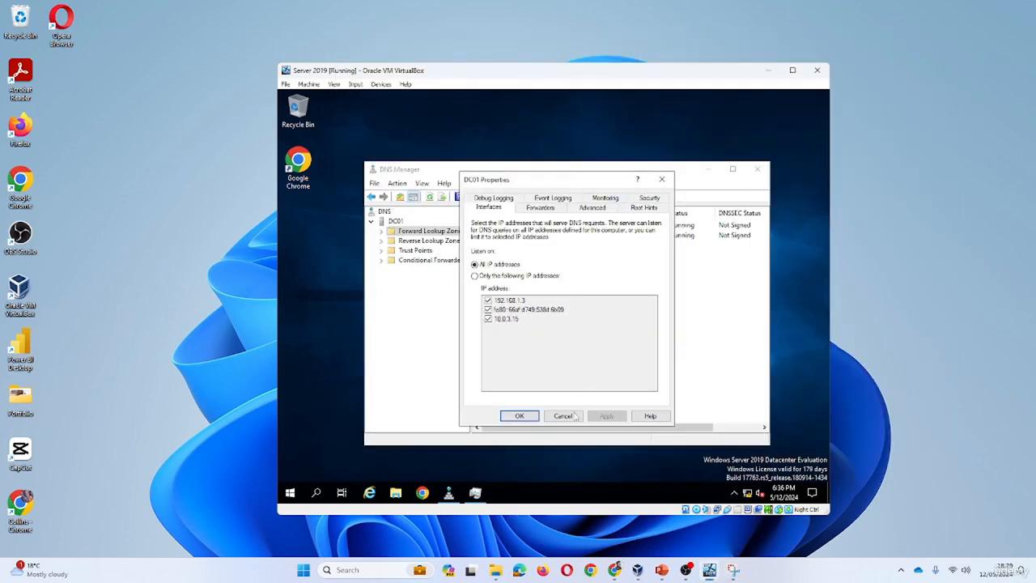
Cancel DC01 Properties, close DNS Manager, and relaunch Server Manager from the Start menu
left_click(573, 415)
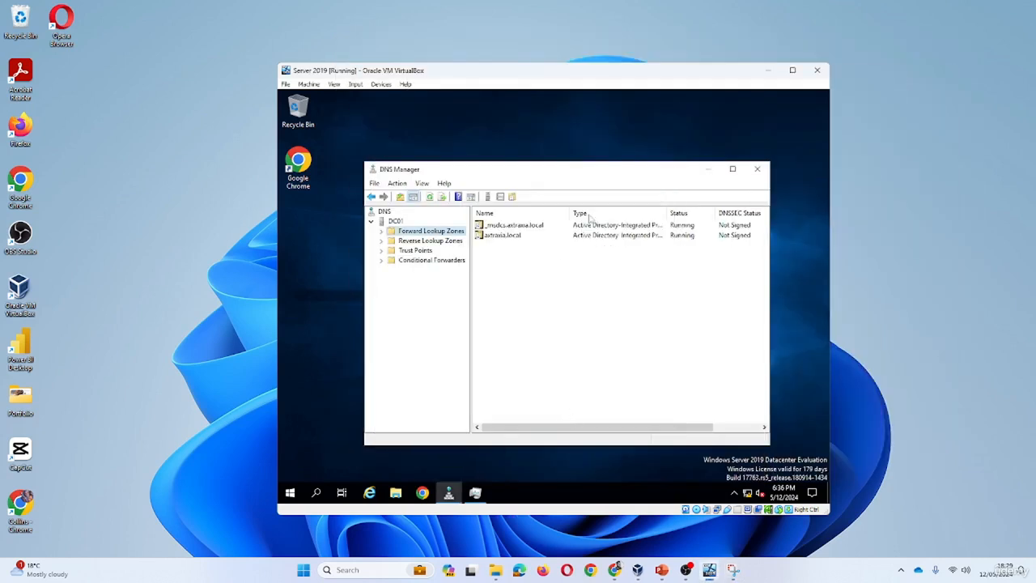
left_click(757, 169)
left_click(289, 492)
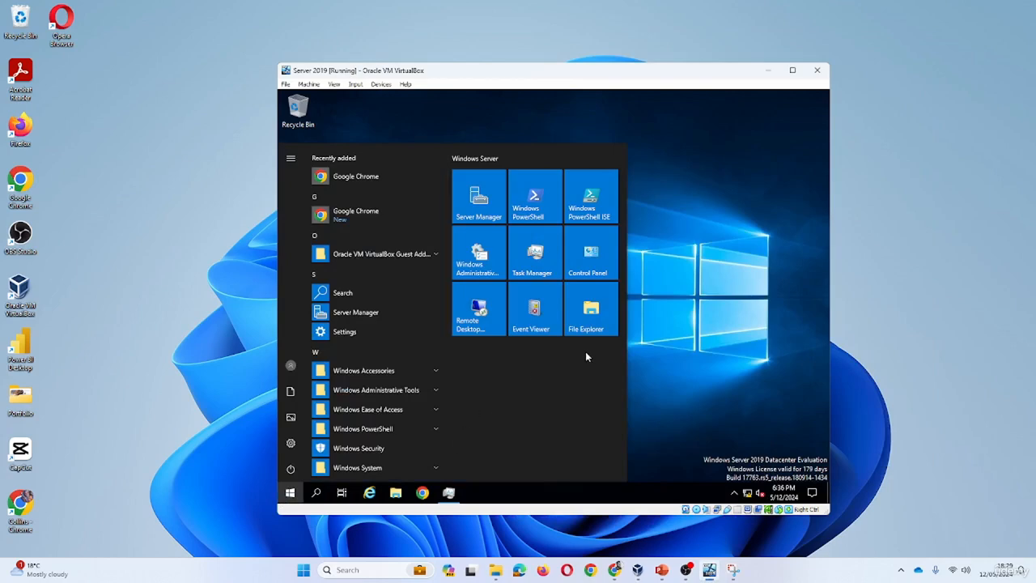
left_click(480, 211)
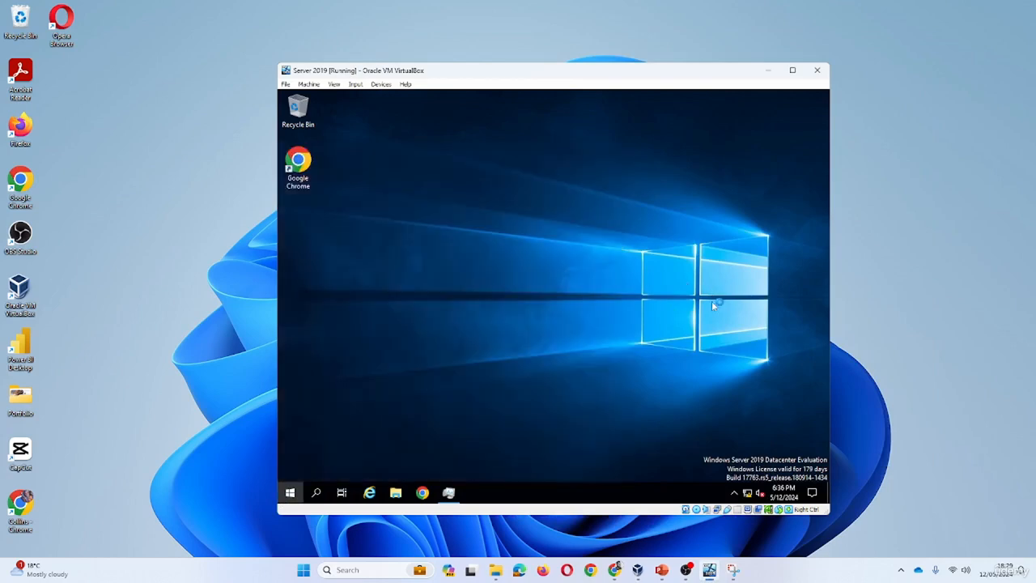